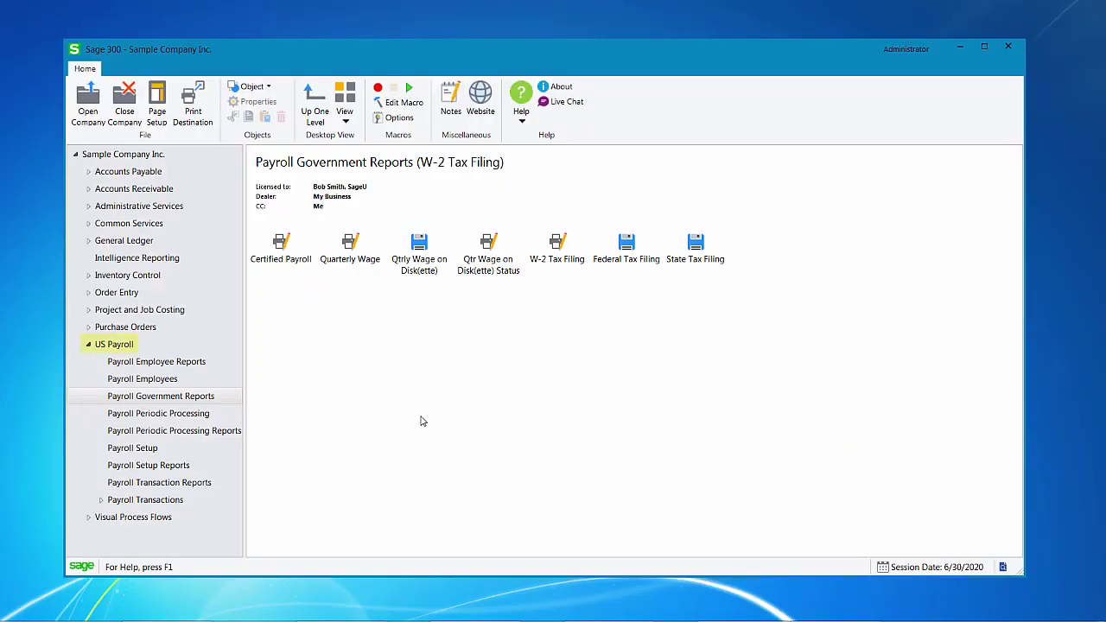
# Go to US Payroll > Payroll Government Reports and open the W-2 Tax Filing window
pyautogui.click(131, 347)
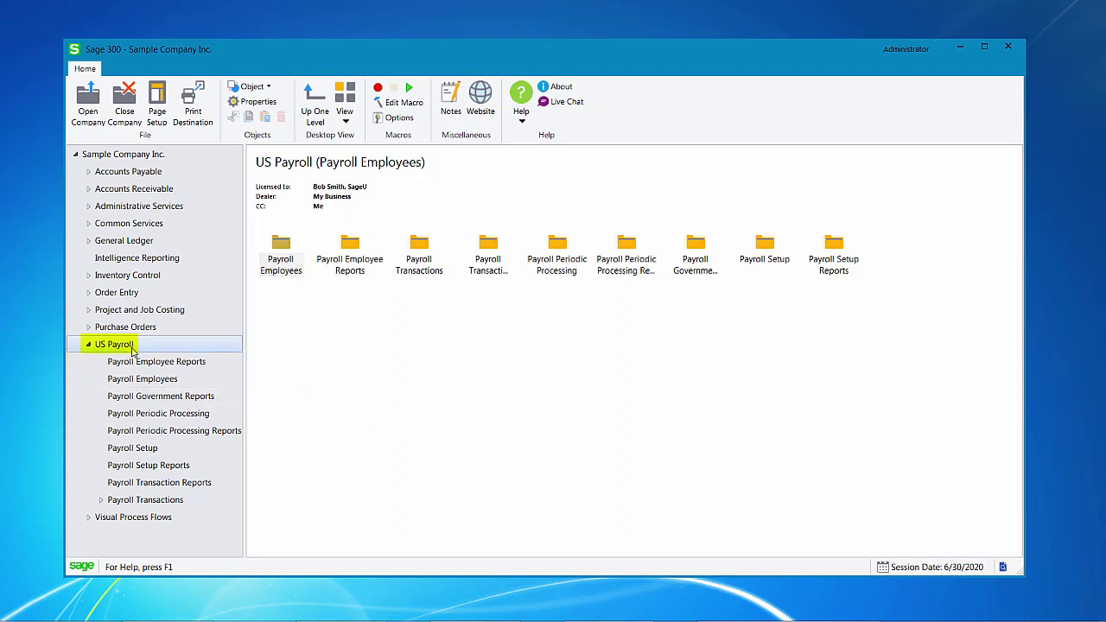
pyautogui.click(164, 399)
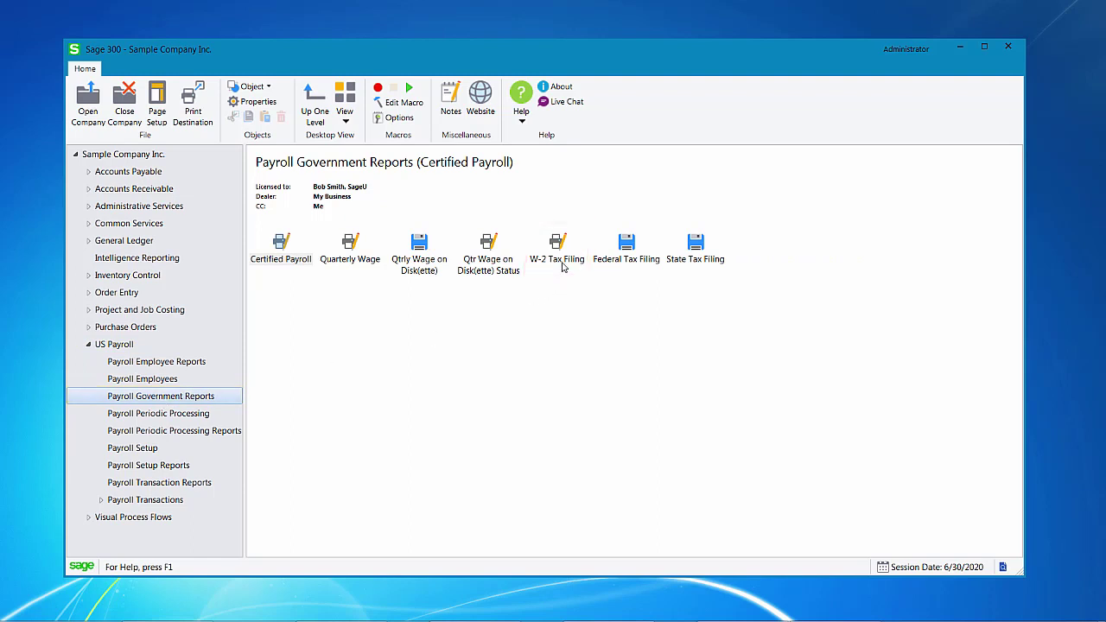
pyautogui.click(563, 267)
pyautogui.doubleClick(562, 262)
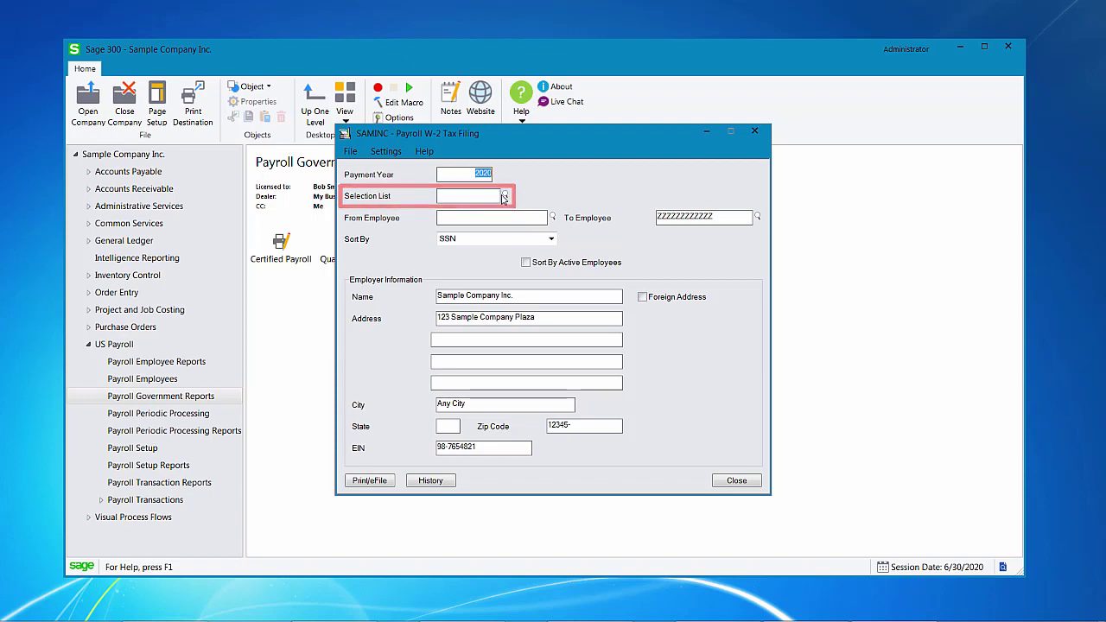
# Sort the W-2 filing by Employee Name and turn on Sort By Active Employees
pyautogui.click(507, 197)
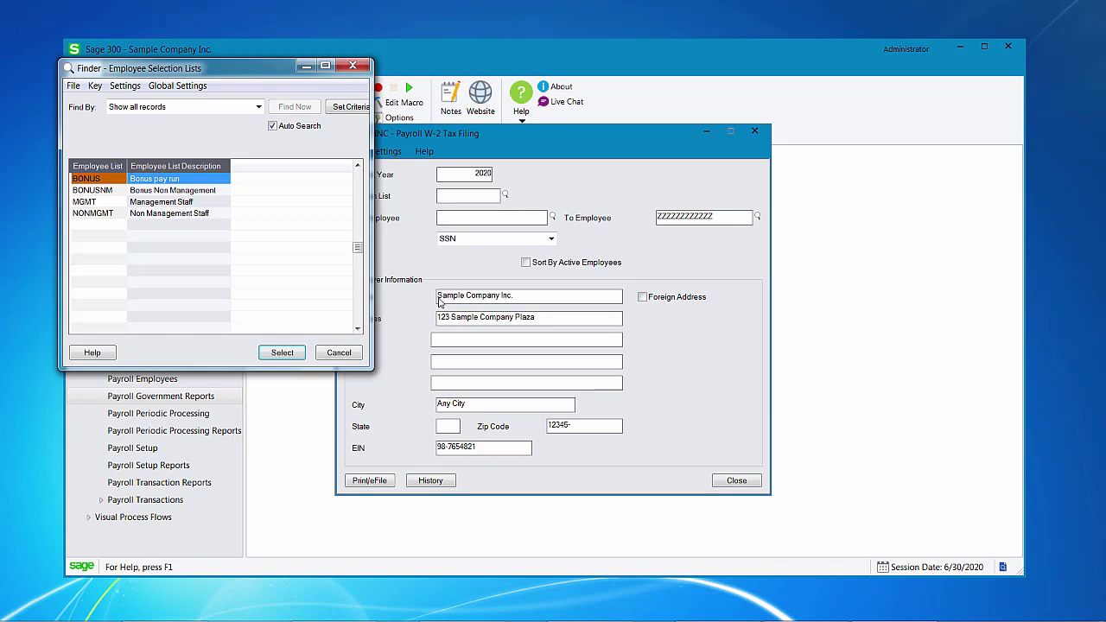
pyautogui.click(339, 353)
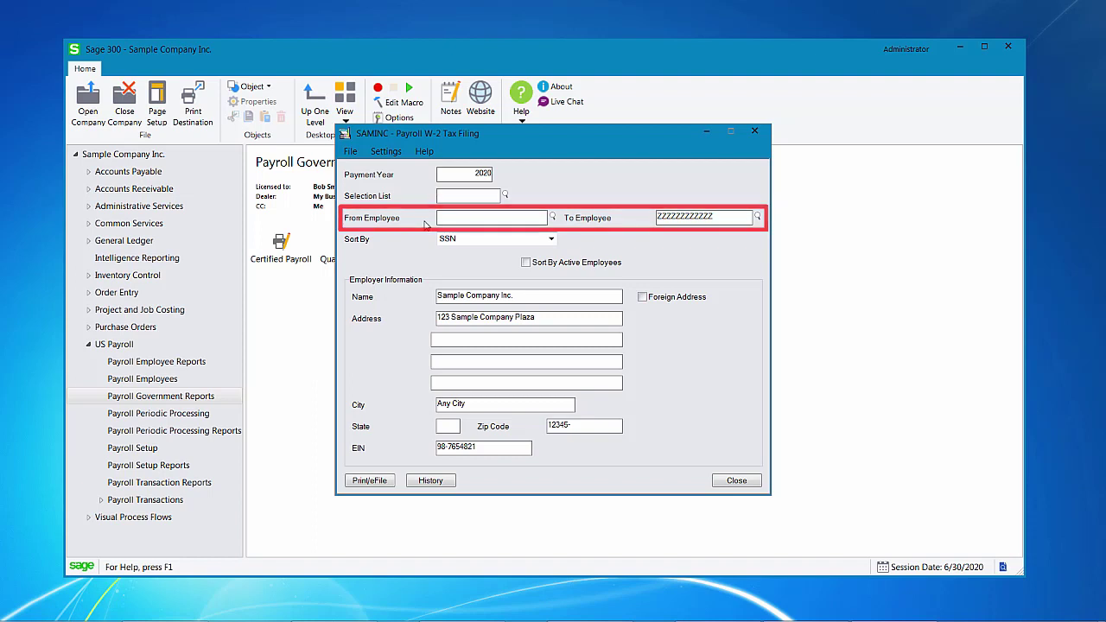
pyautogui.press('Tab')
pyautogui.press('Tab')
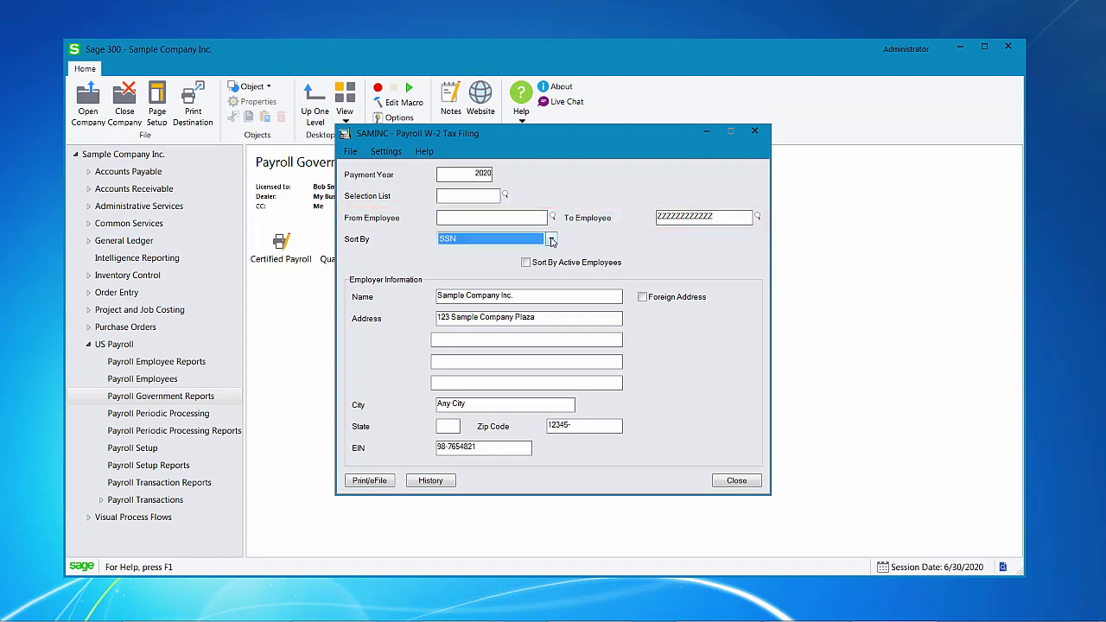
pyautogui.click(551, 239)
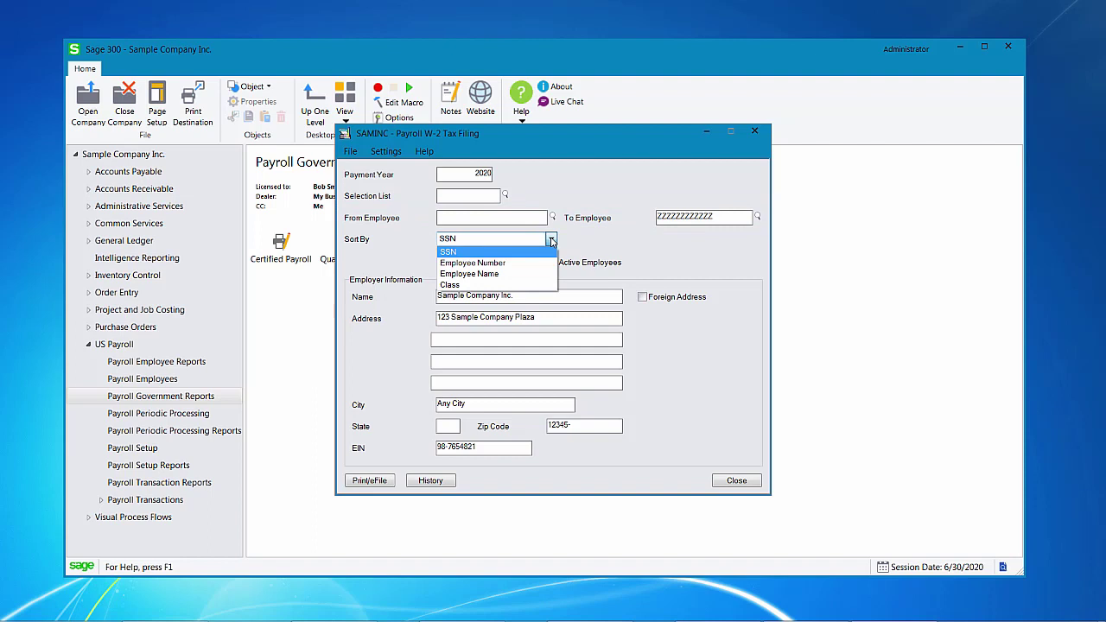
pyautogui.click(512, 275)
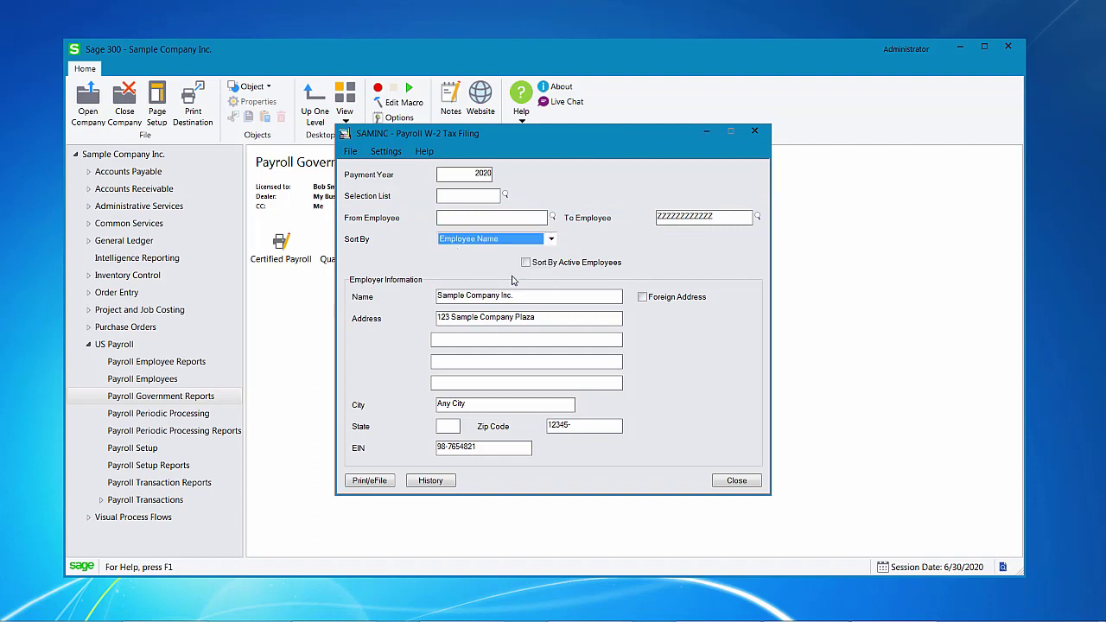
pyautogui.click(526, 261)
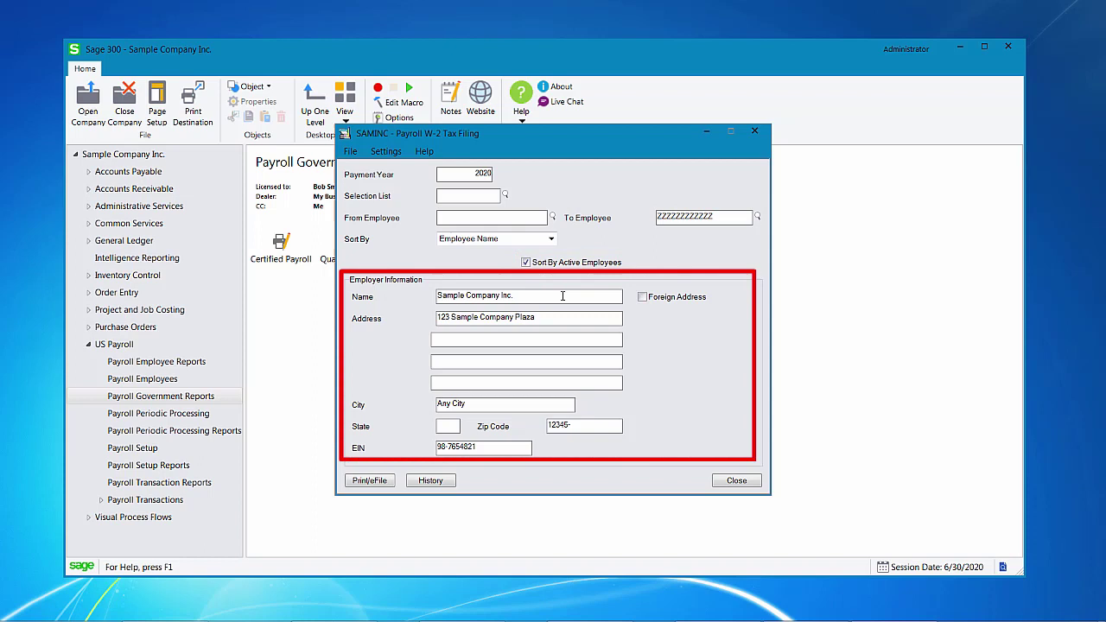
# Enter WA as the employer state and leave Foreign Address unchecked
pyautogui.click(447, 426)
pyautogui.write('WA')
pyautogui.click(641, 298)
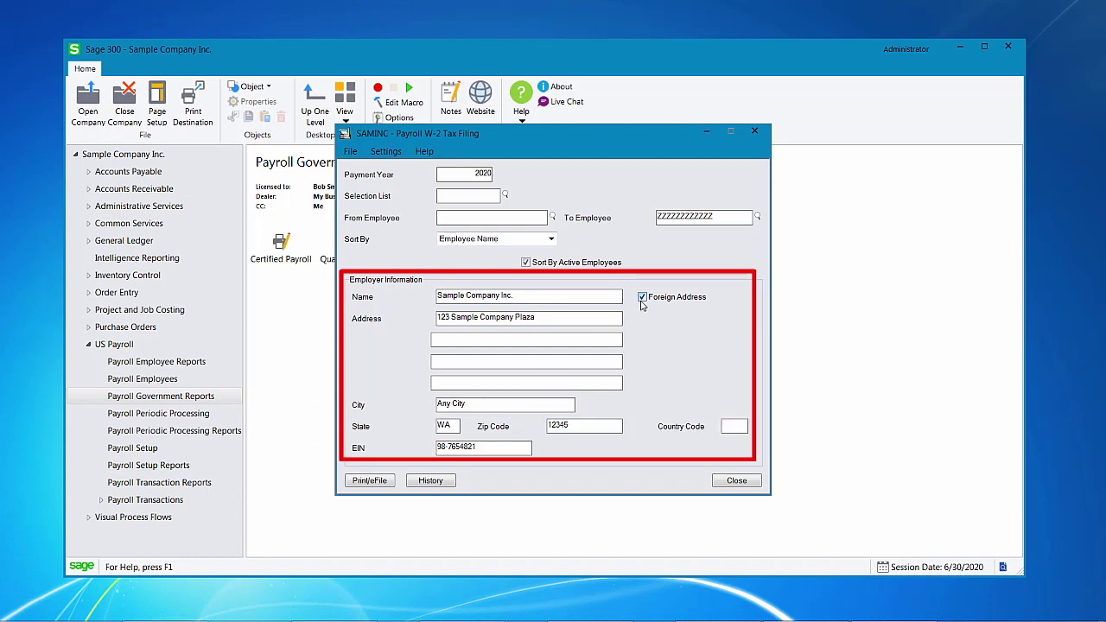
pyautogui.click(642, 299)
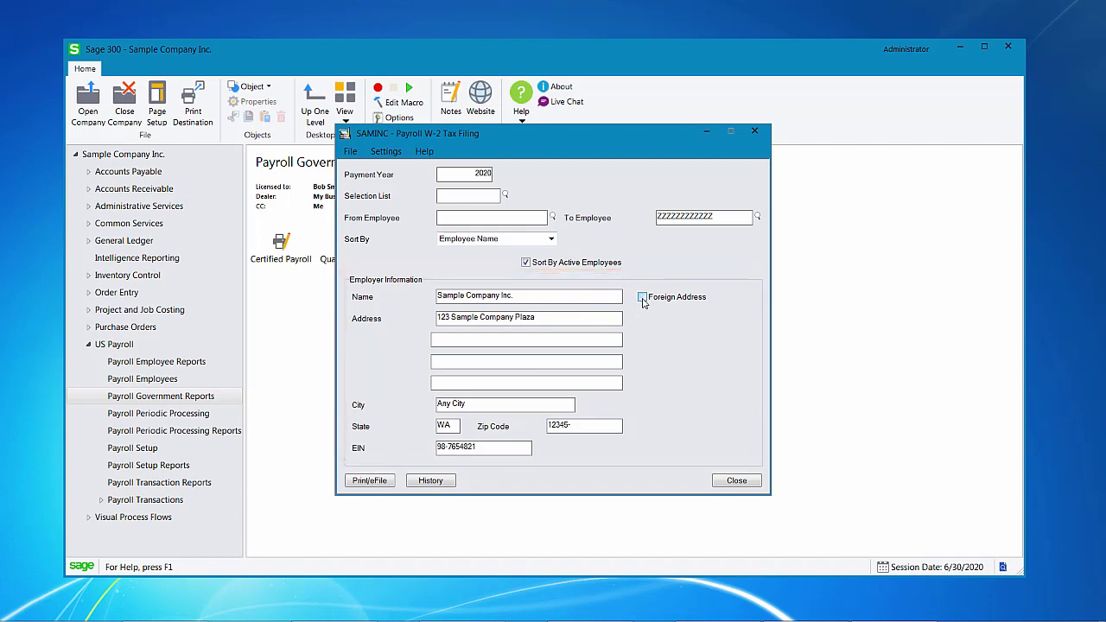
# Start the Print/eFile run and choose Continue Expired on the Forms Update dialog
pyautogui.click(376, 484)
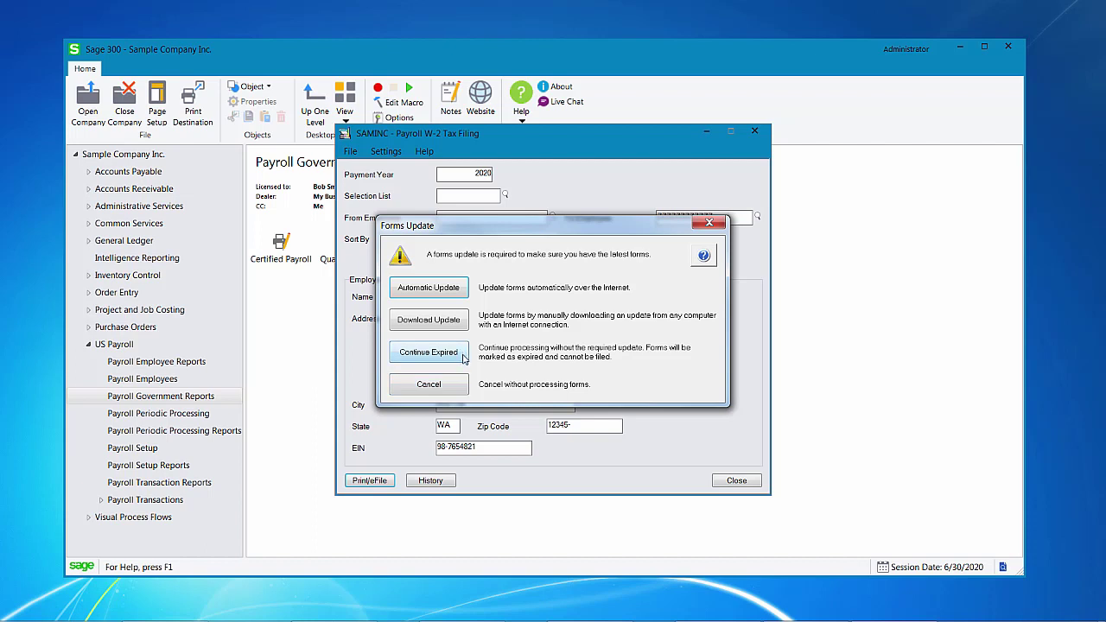
pyautogui.click(464, 355)
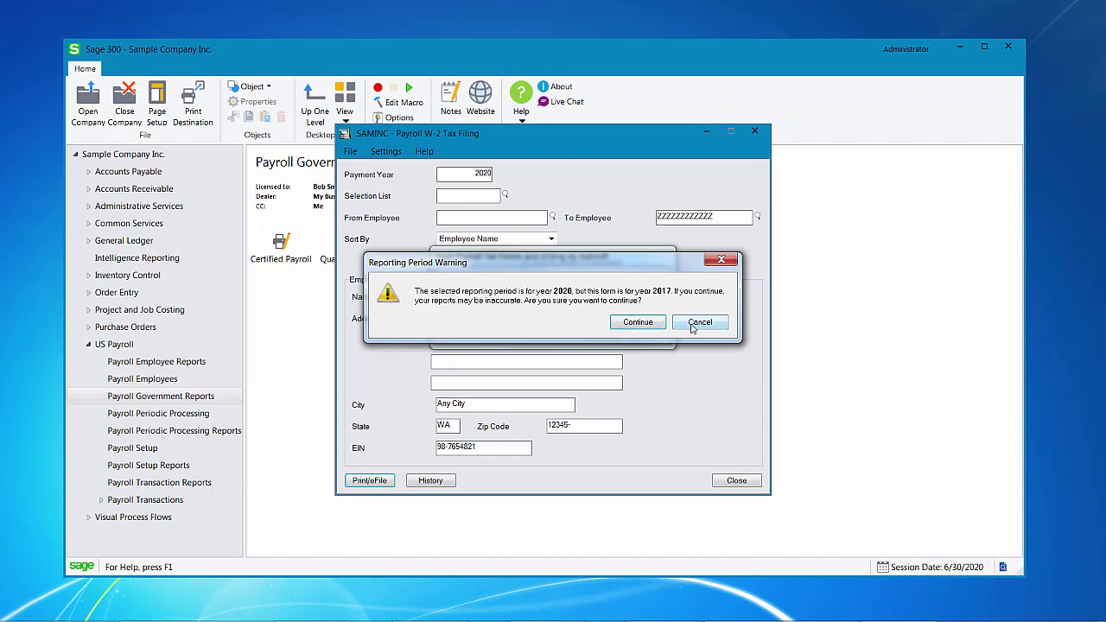
# Continue past the warning about the 2017 form and the 2020 reporting period
pyautogui.click(653, 326)
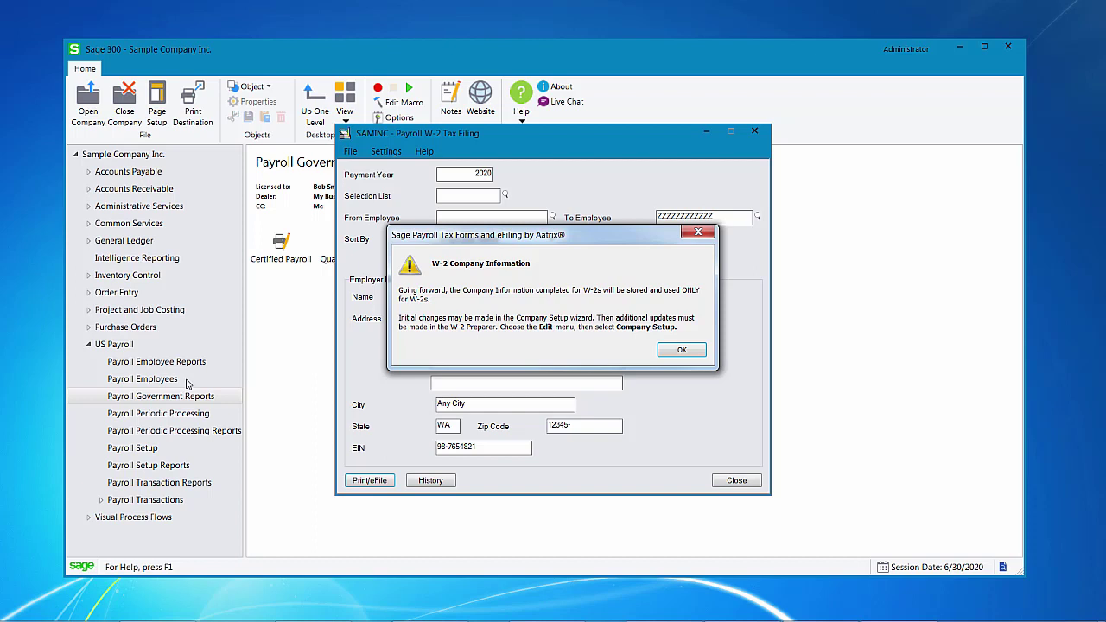
# Acknowledge the company information notice and choose a test drive with all employees
pyautogui.click(698, 351)
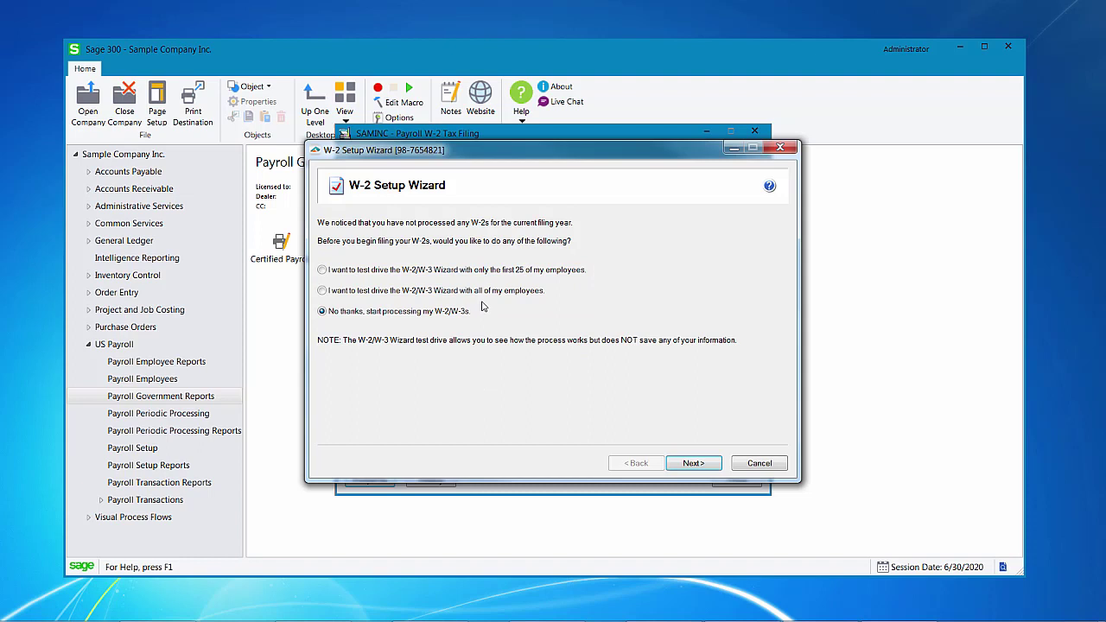
pyautogui.click(322, 290)
pyautogui.click(697, 464)
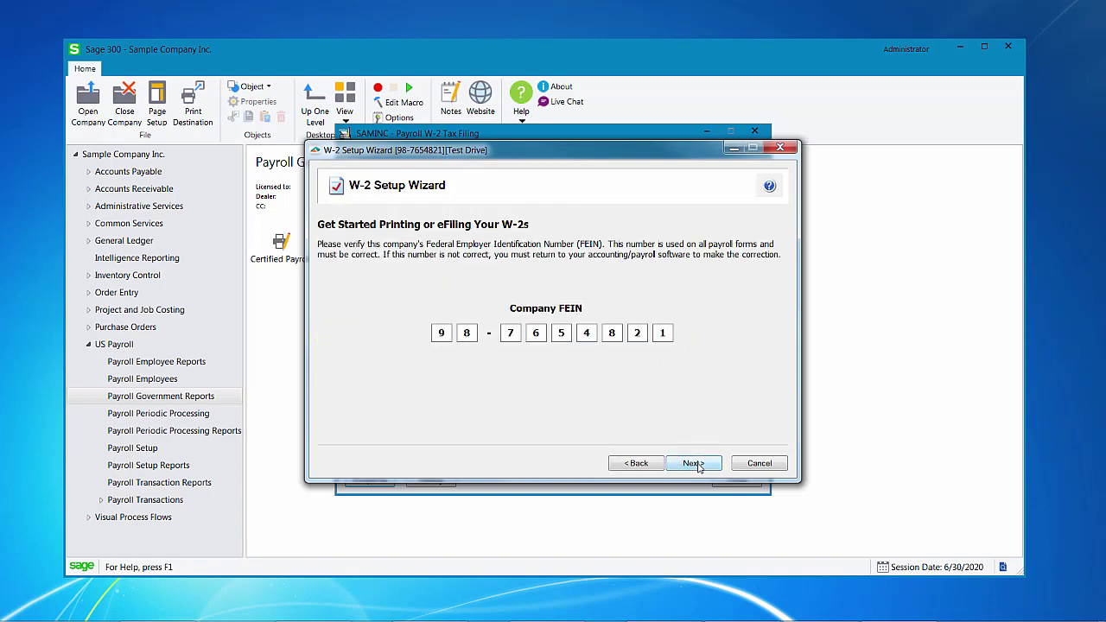
# Confirm the FEIN, then enter the company phone, the contact's first name, and title CFO
pyautogui.click(694, 464)
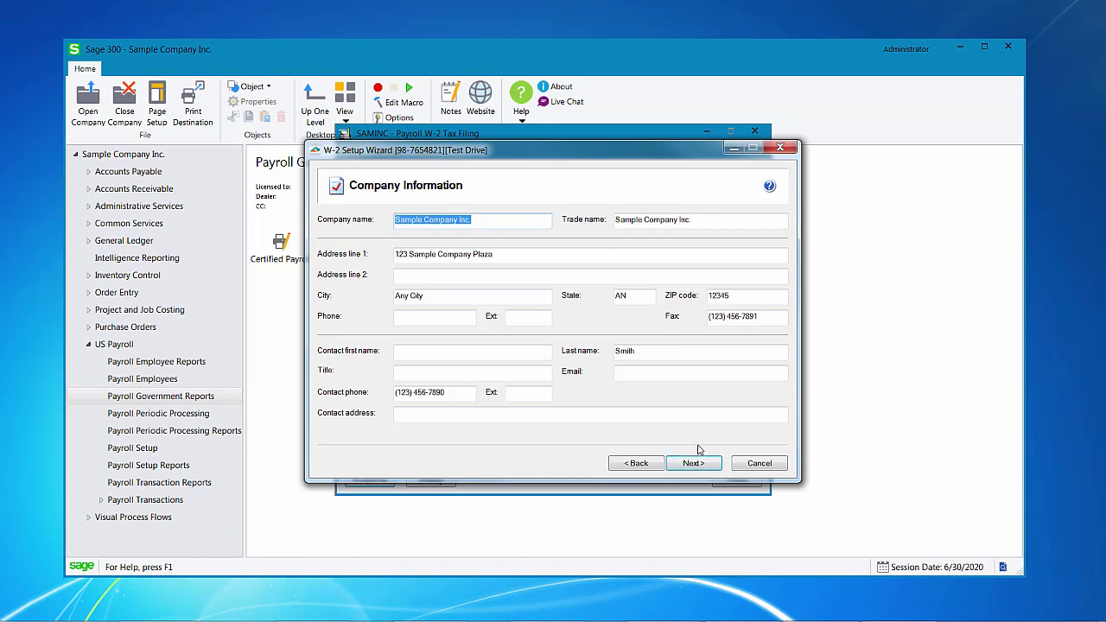
pyautogui.click(446, 320)
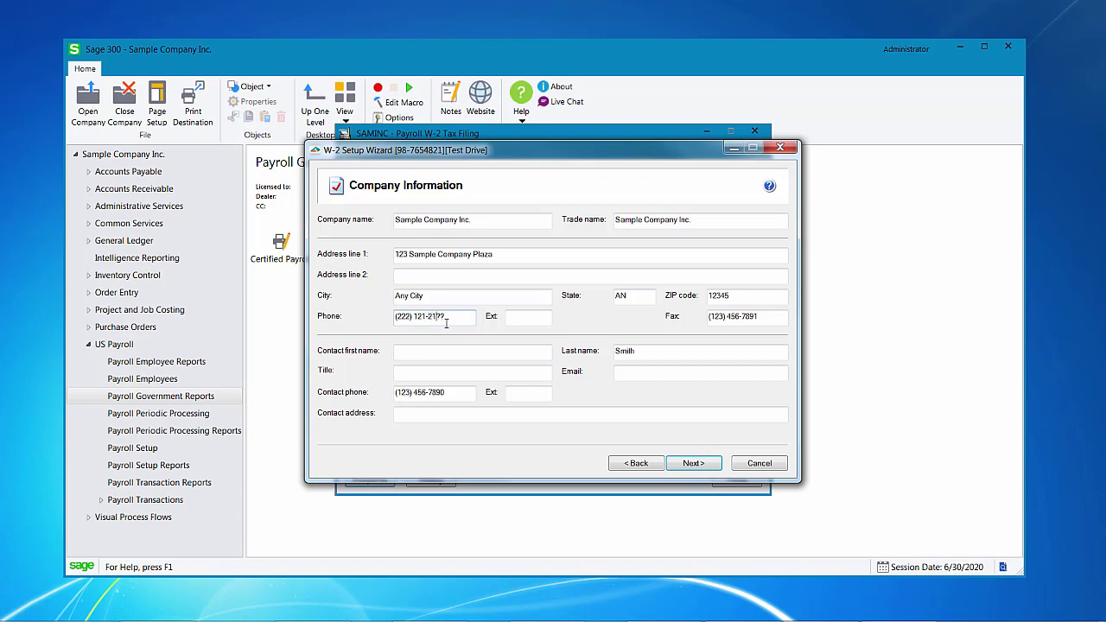
pyautogui.click(453, 353)
pyautogui.write('Sue')
pyautogui.press('Tab')
pyautogui.press('Tab')
pyautogui.write('CF')
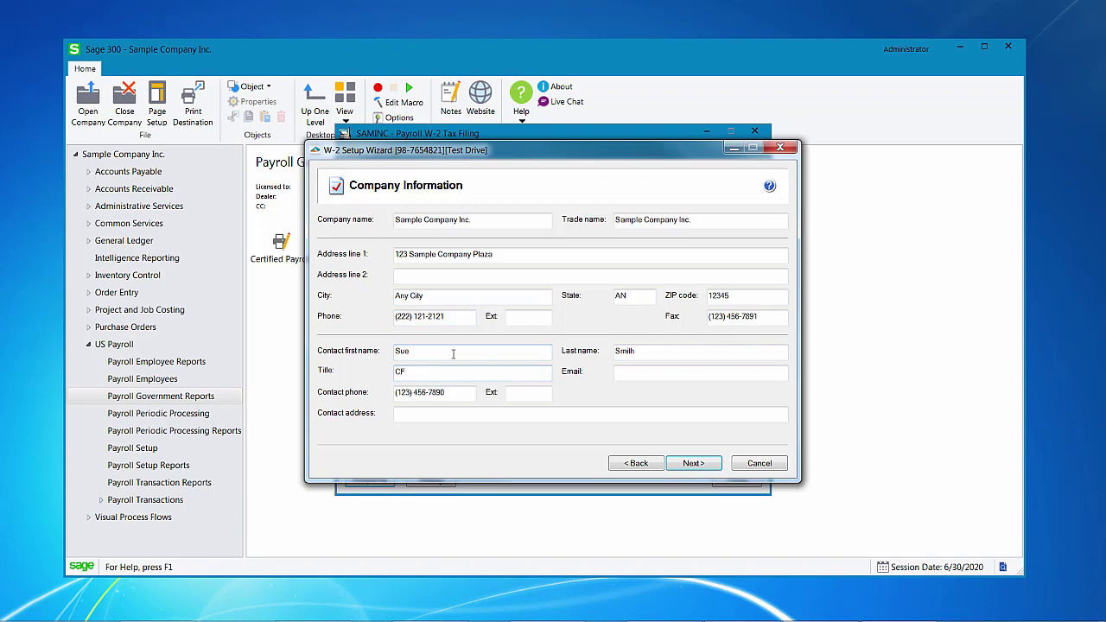
pyautogui.write('O')
pyautogui.click(701, 466)
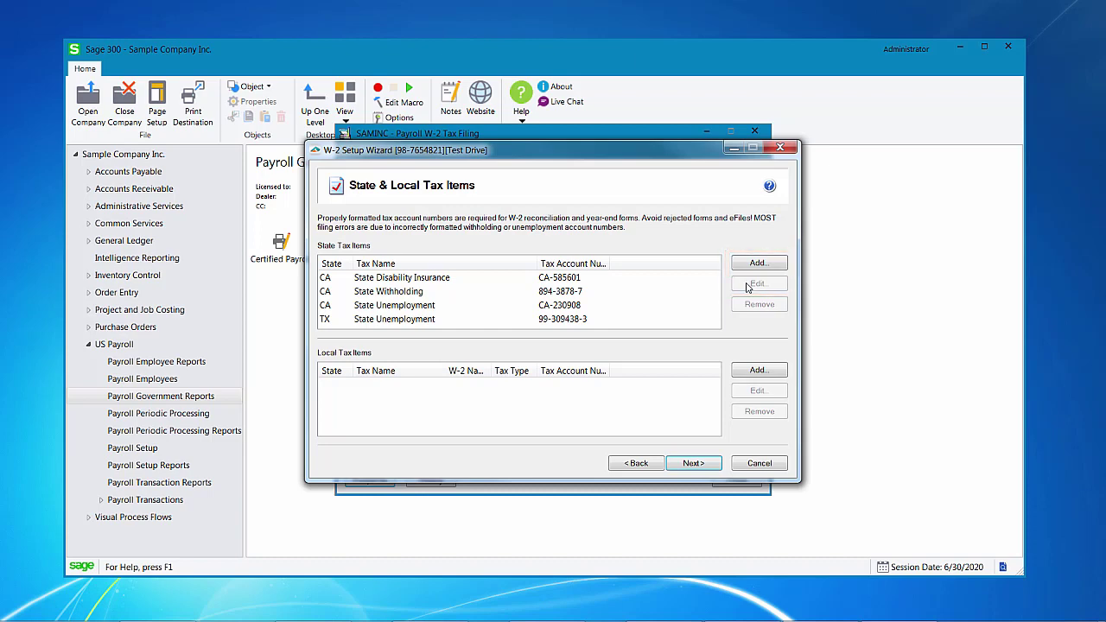
# Correct the CA State Disability Insurance tax account number to the 123-1234-1 format
pyautogui.click(693, 467)
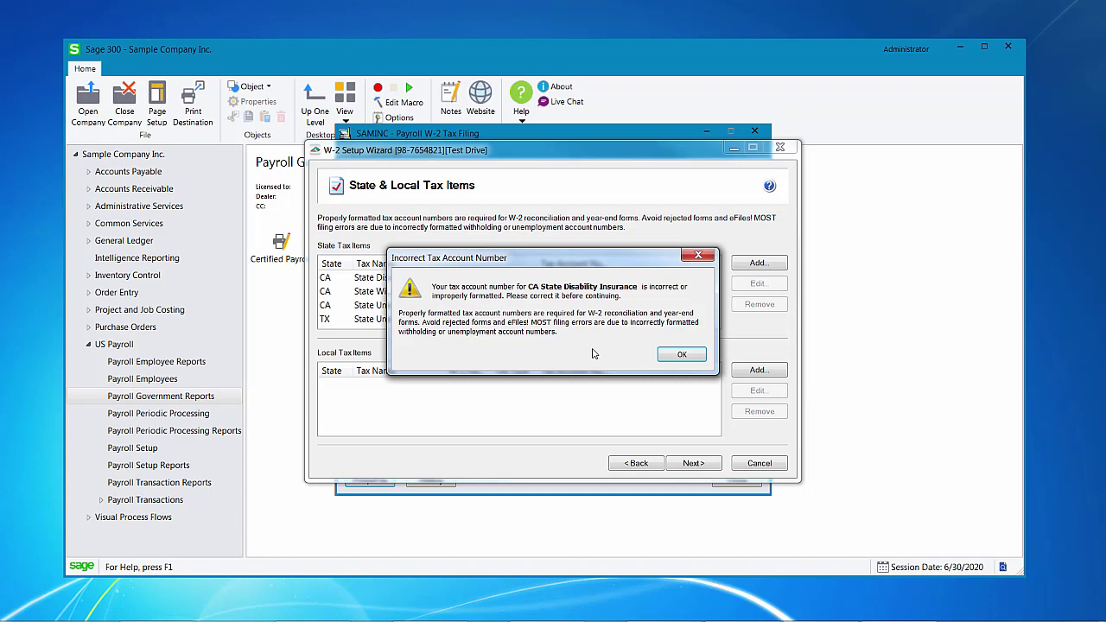
pyautogui.click(672, 357)
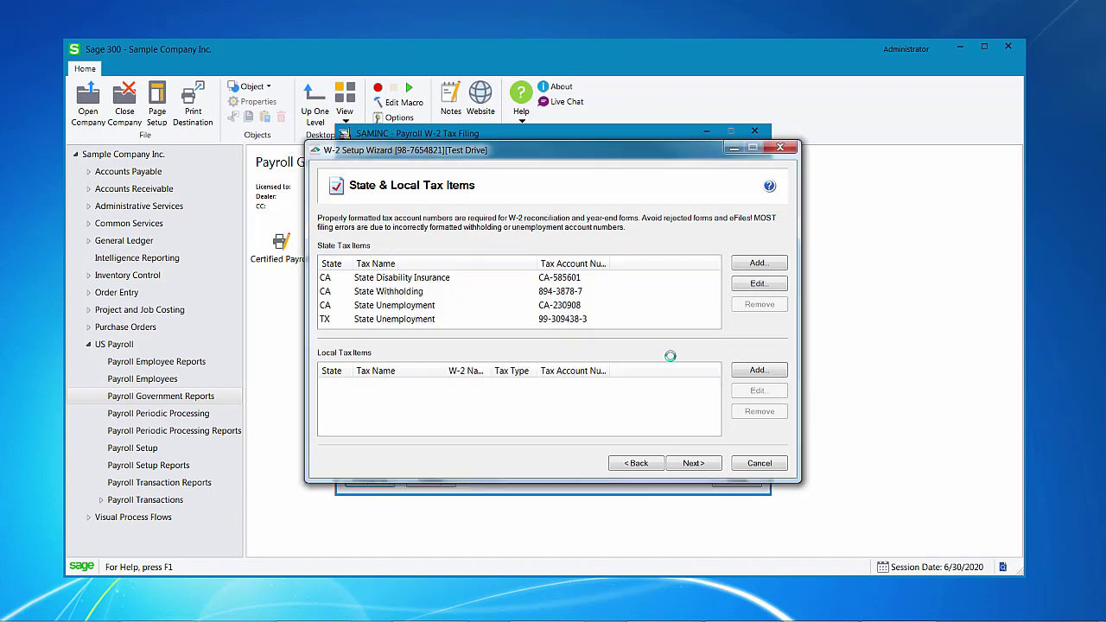
pyautogui.click(570, 329)
pyautogui.press('BackSpace')
pyautogui.press('BackSpace')
pyautogui.press('BackSpace')
pyautogui.write('1-1')
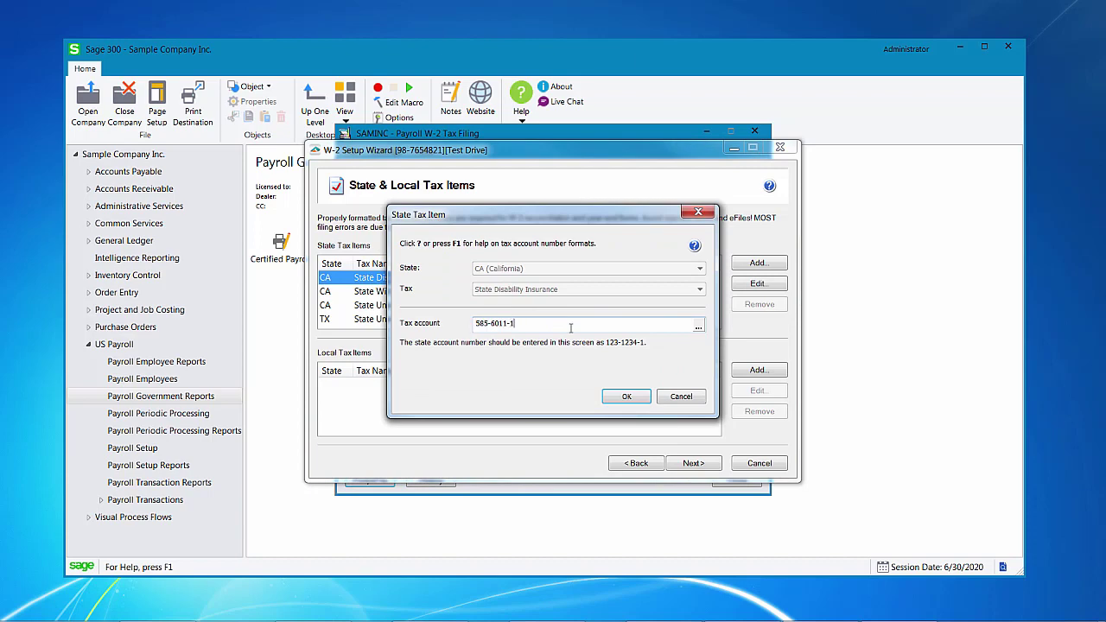
pyautogui.click(626, 396)
pyautogui.click(693, 463)
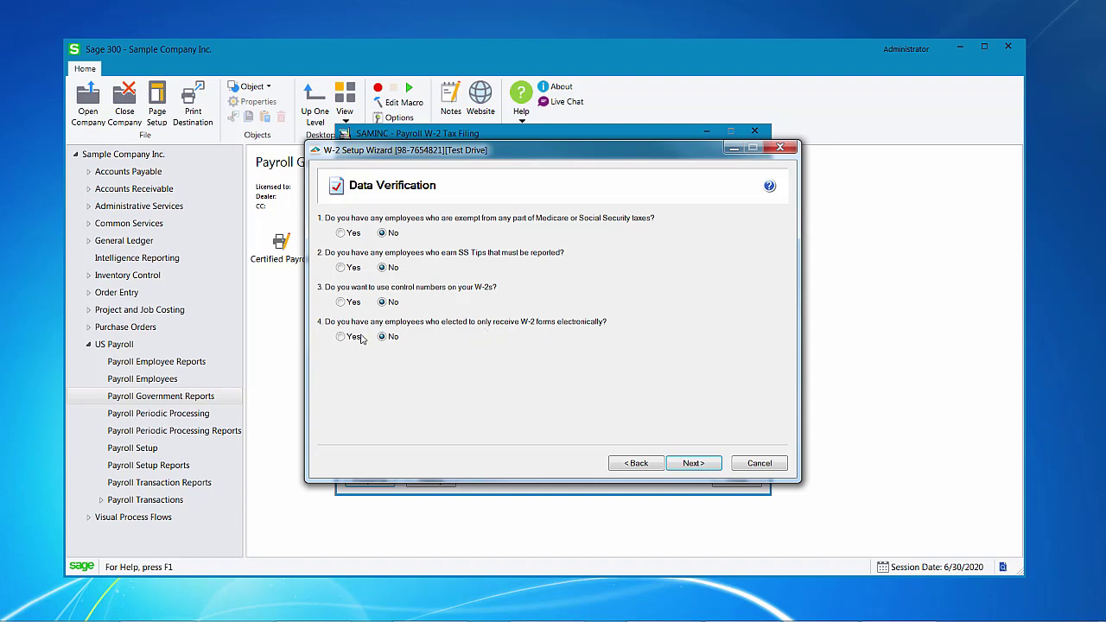
# Answer yes to electronic-only W-2 delivery and keep None apply as the kind of employer
pyautogui.click(340, 336)
pyautogui.click(688, 463)
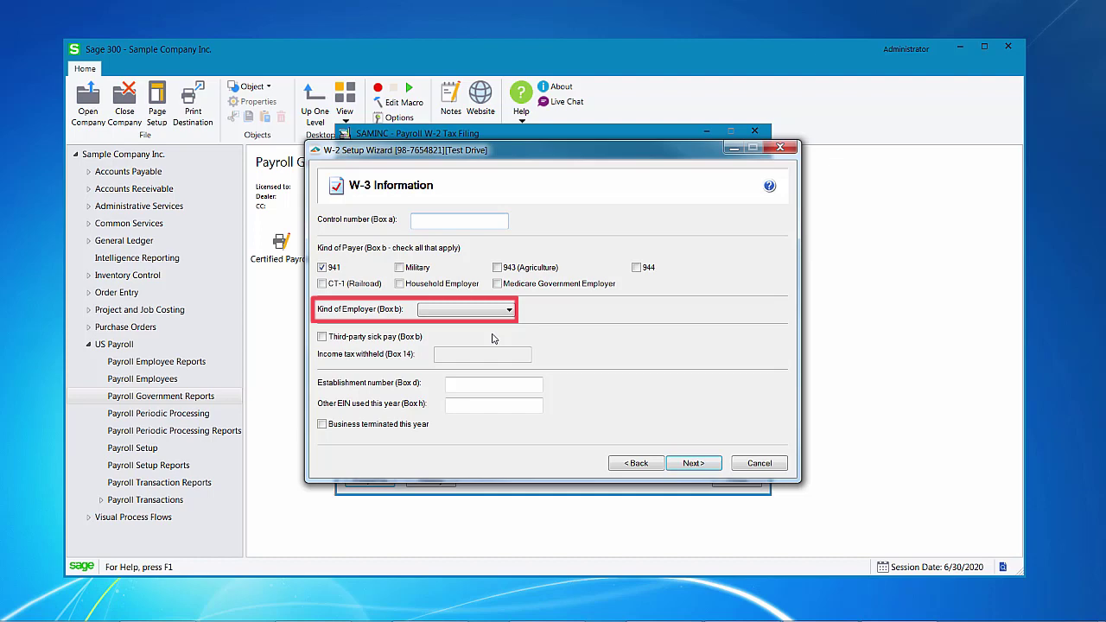
pyautogui.click(480, 311)
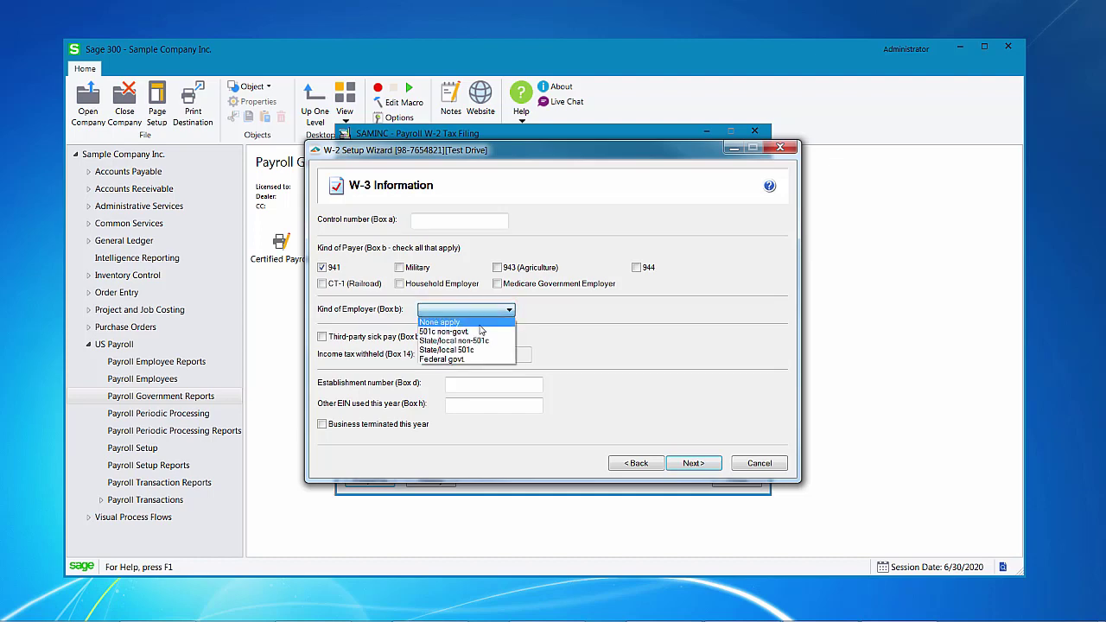
pyautogui.click(480, 322)
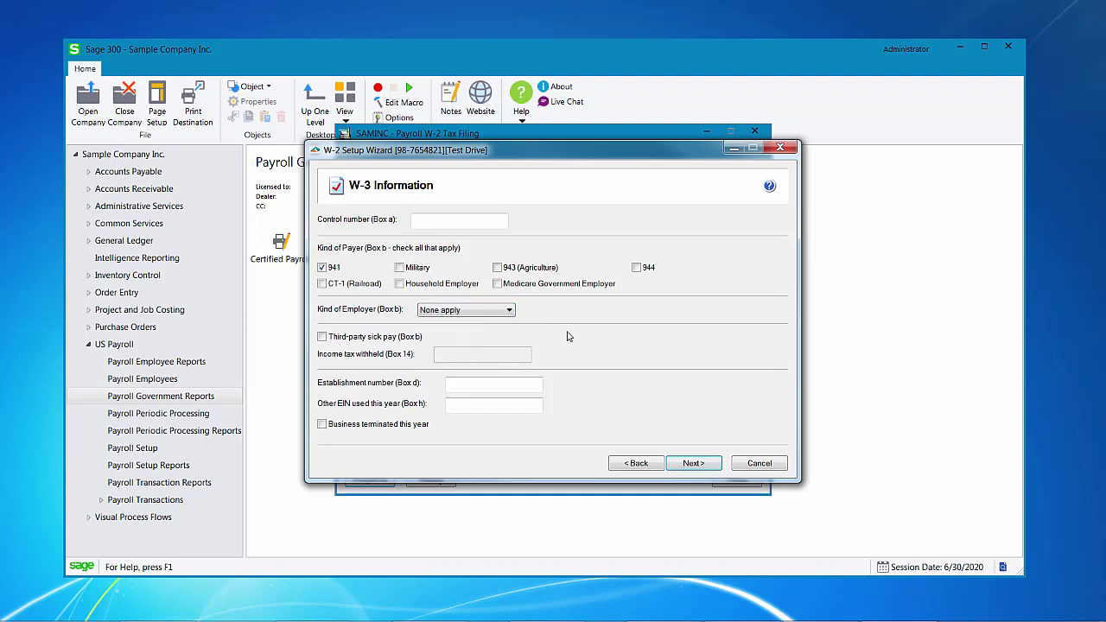
# Leave third-party sick pay off, check the W-3 page help, and move on
pyautogui.click(323, 338)
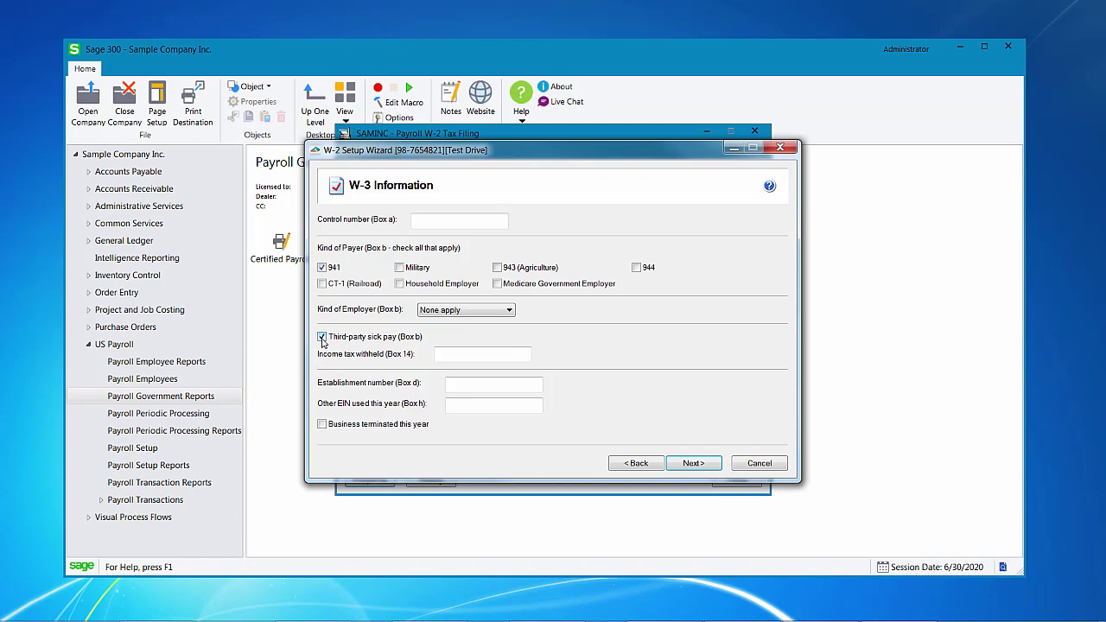
pyautogui.click(322, 338)
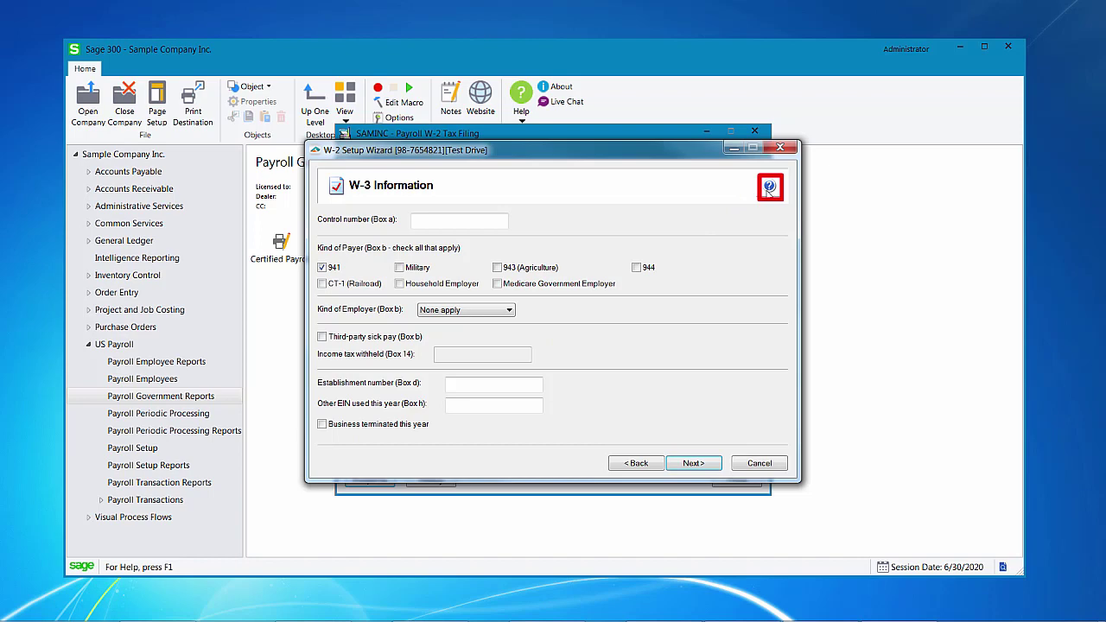
pyautogui.click(767, 189)
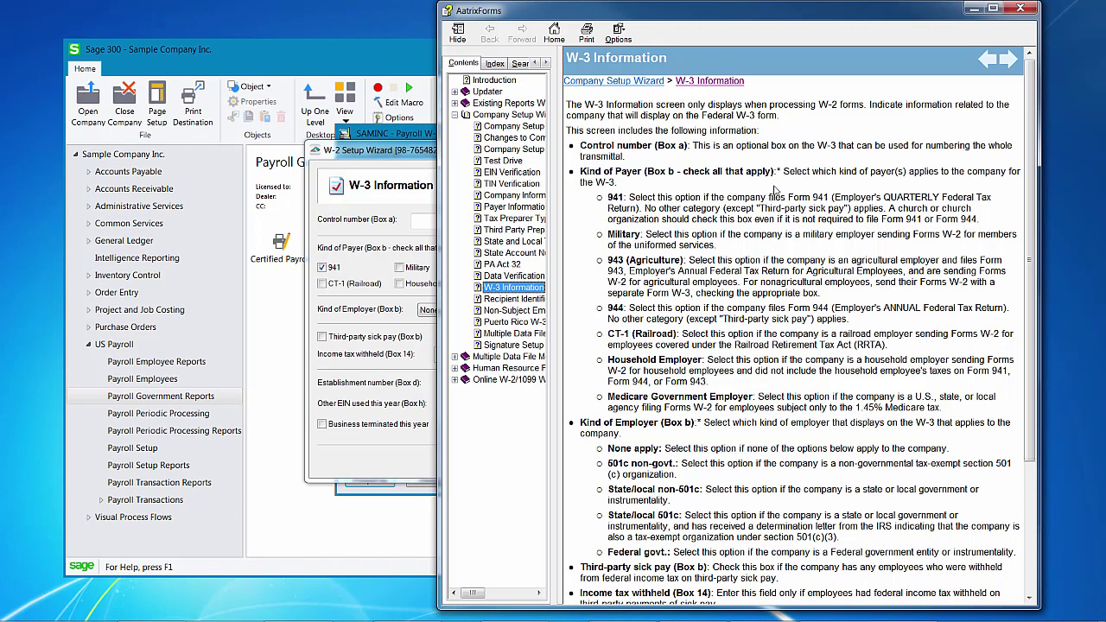
pyautogui.click(1019, 9)
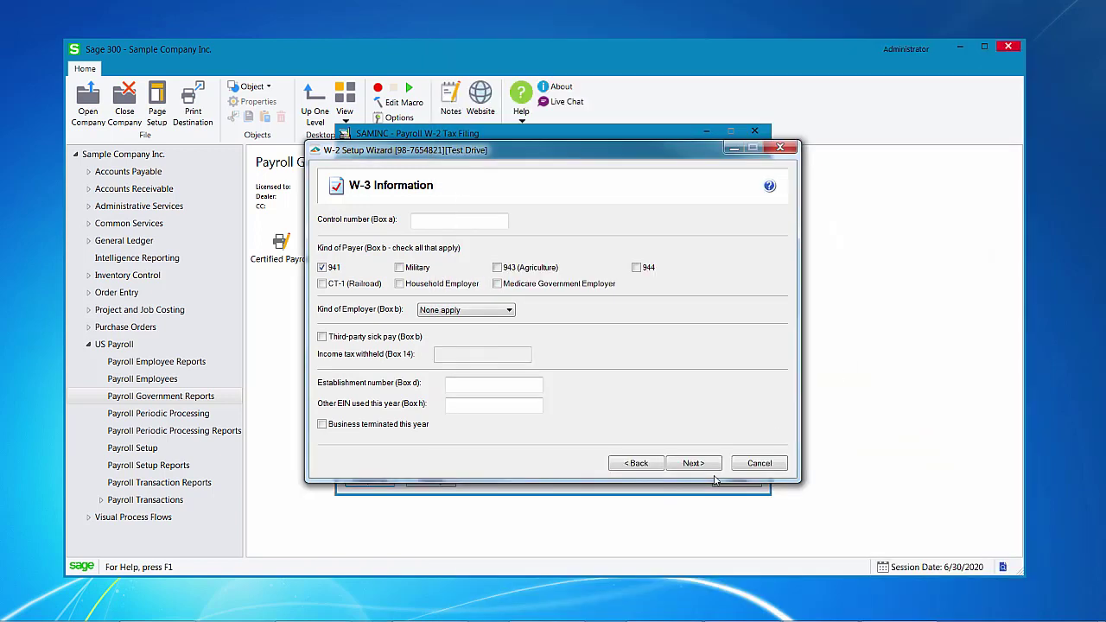
pyautogui.click(697, 465)
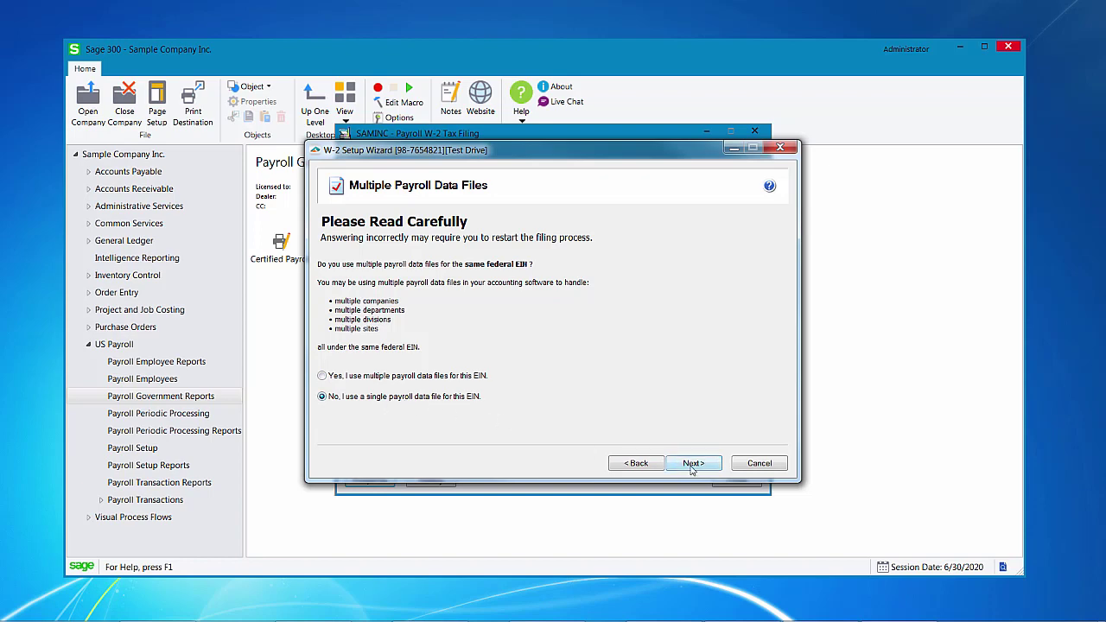
# Keep the single payroll data file answer, finish setup, and accept the Test Drive warning
pyautogui.click(691, 465)
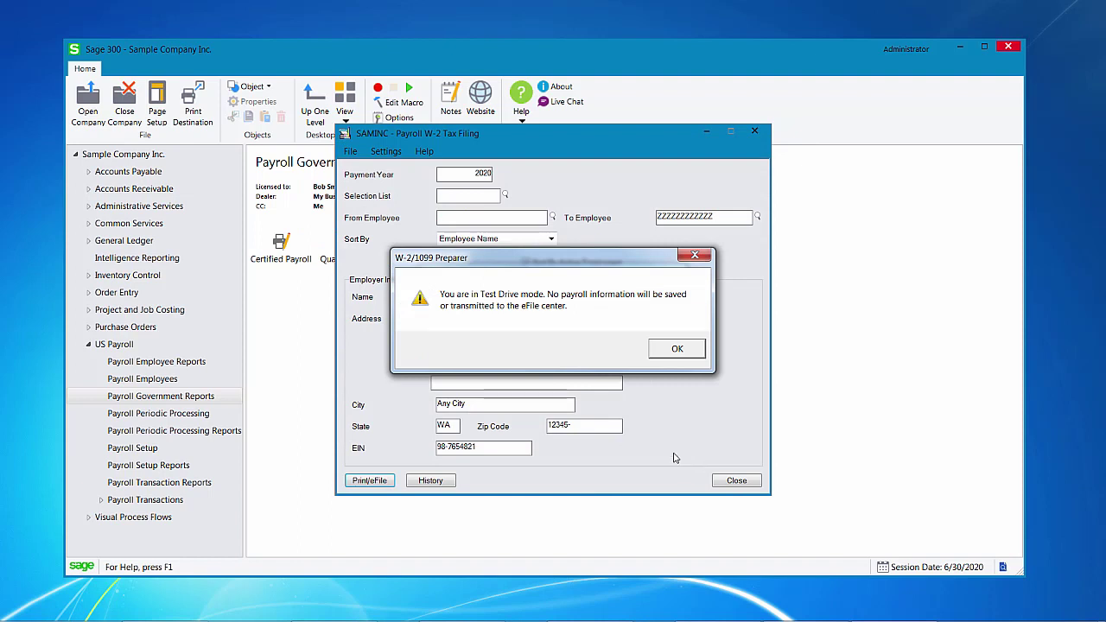
pyautogui.click(674, 349)
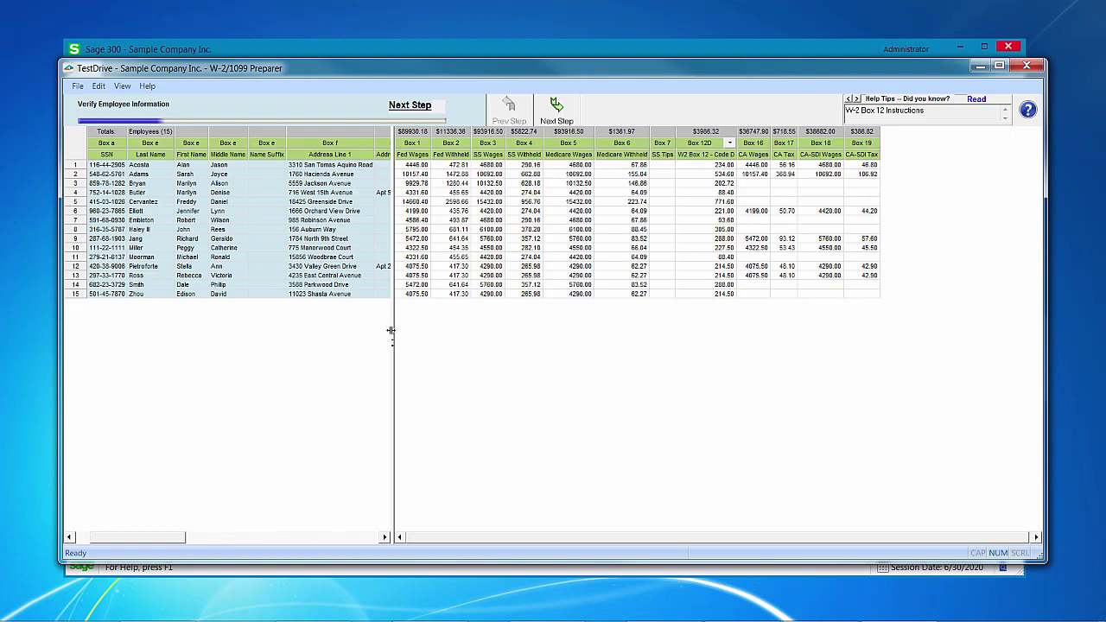
# Widen the grid to show address columns and run the employee information error check
pyautogui.moveTo(391, 330); pyautogui.dragTo(634, 321)
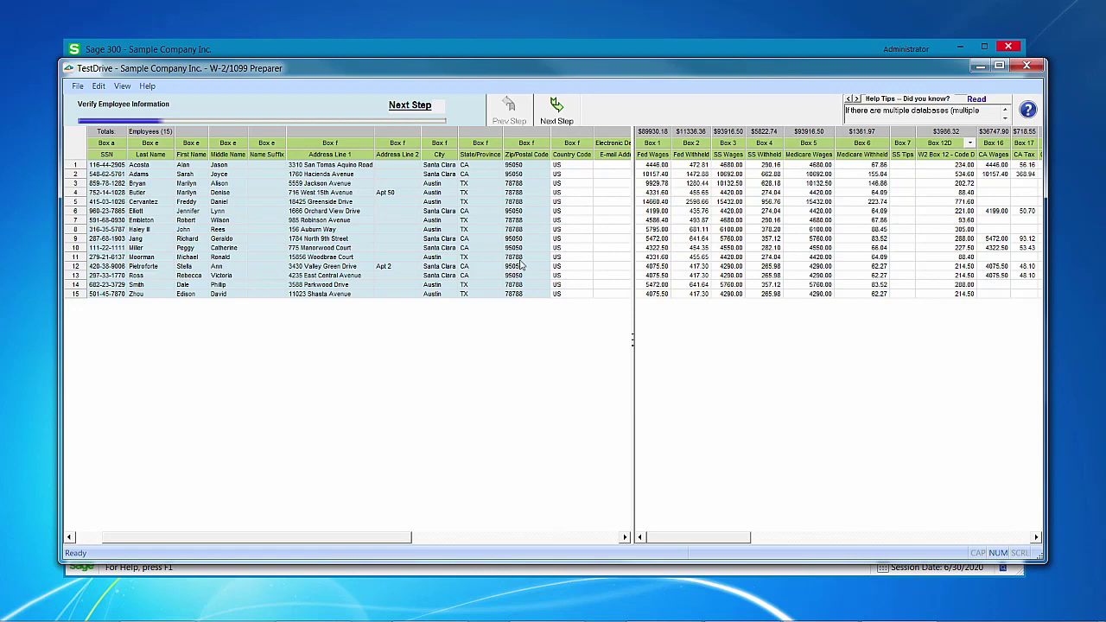
pyautogui.click(557, 119)
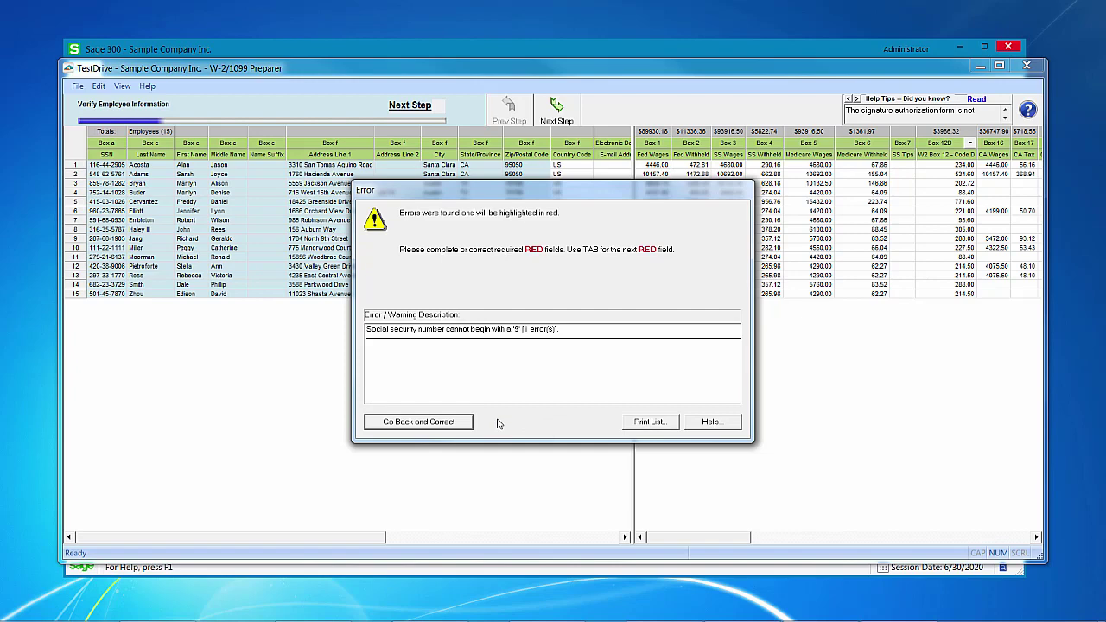
# Fix row 6's social security number so its leading 9 becomes 5, then continue
pyautogui.click(446, 424)
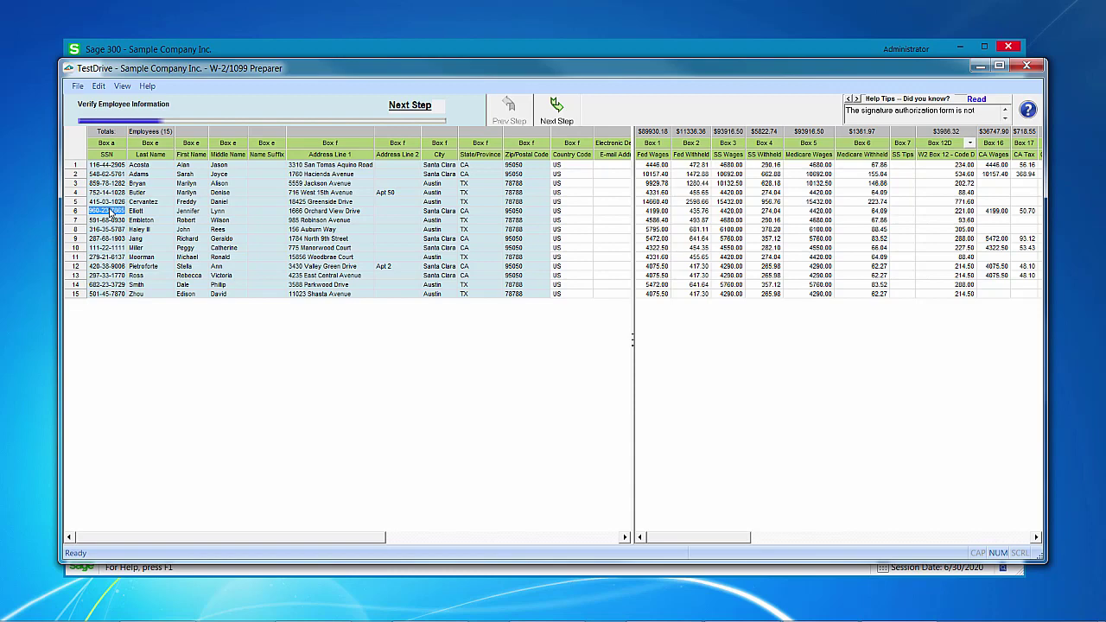
pyautogui.click(97, 213)
pyautogui.write('5')
pyautogui.click(165, 318)
pyautogui.click(557, 109)
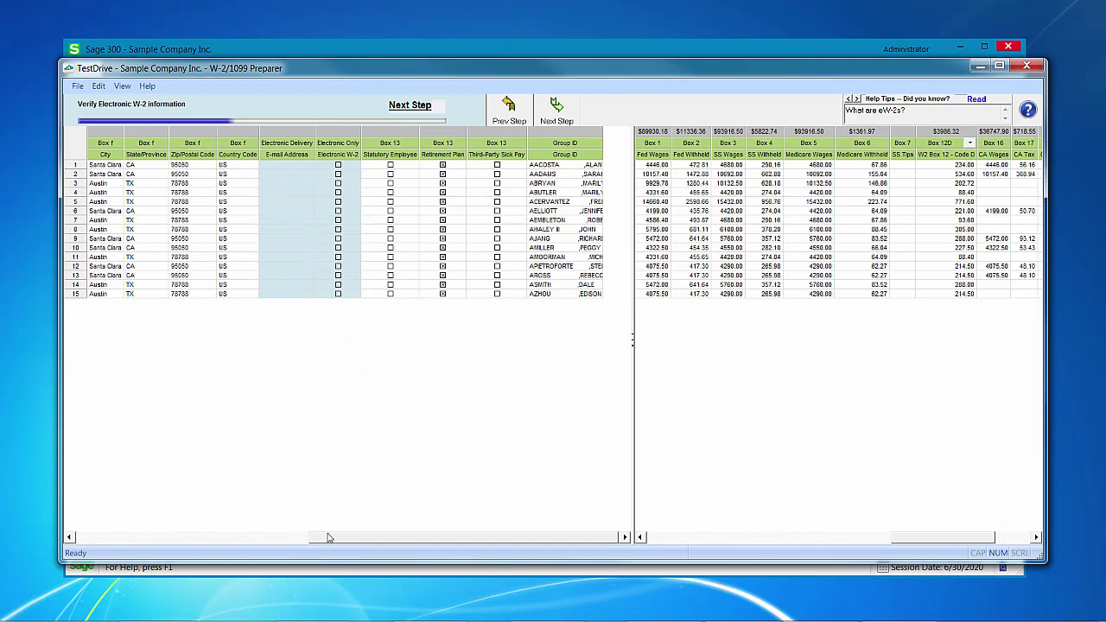
# Mark employee 1 as Electronic Only W-2 and enter the employee's e-mail address
pyautogui.moveTo(327, 538); pyautogui.dragTo(250, 538)
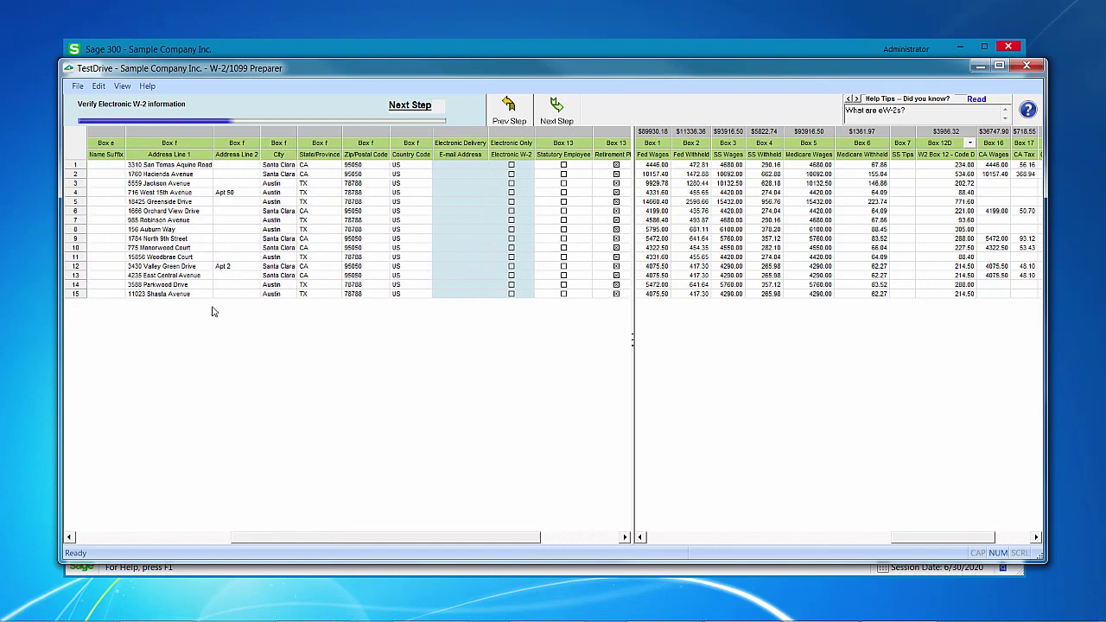
pyautogui.moveTo(638, 394); pyautogui.dragTo(815, 389)
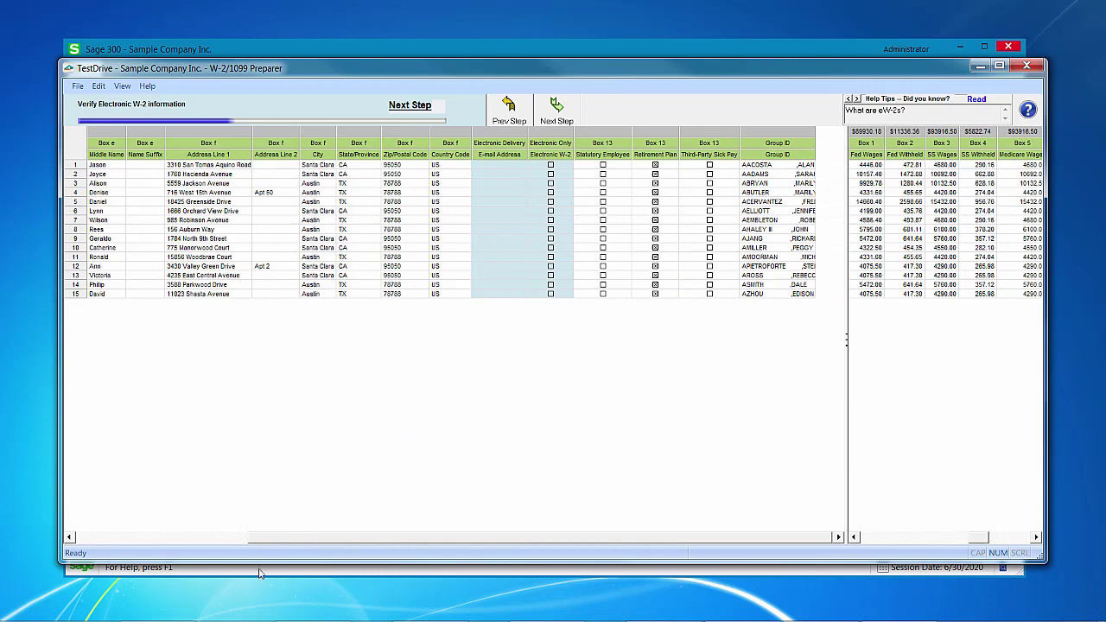
pyautogui.moveTo(281, 537); pyautogui.dragTo(117, 538)
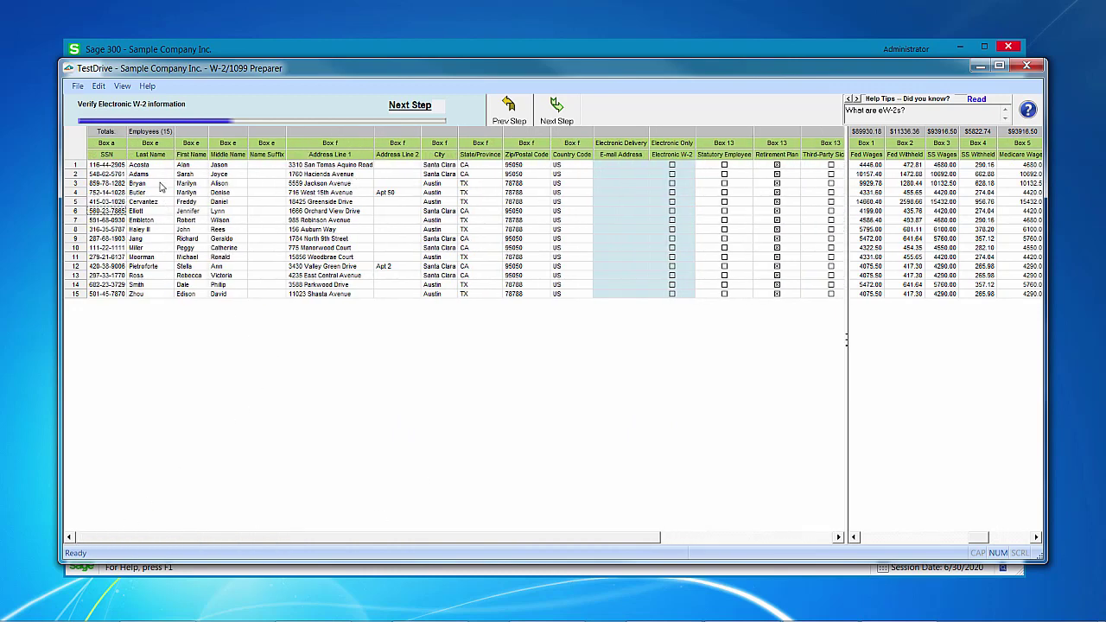
pyautogui.click(673, 165)
pyautogui.click(619, 165)
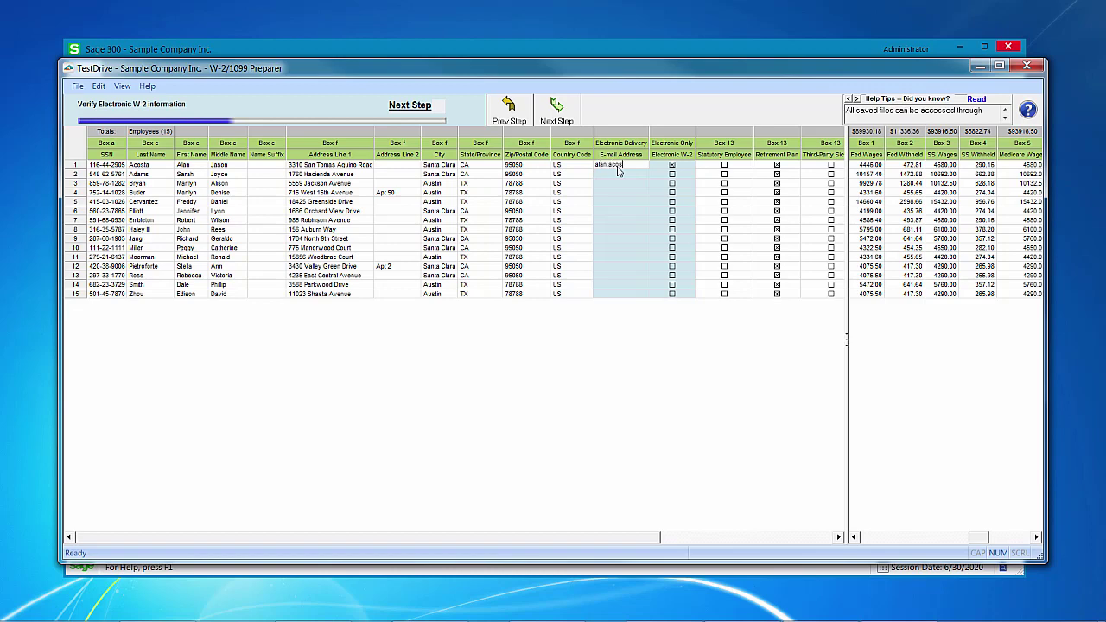
pyautogui.press('Tab')
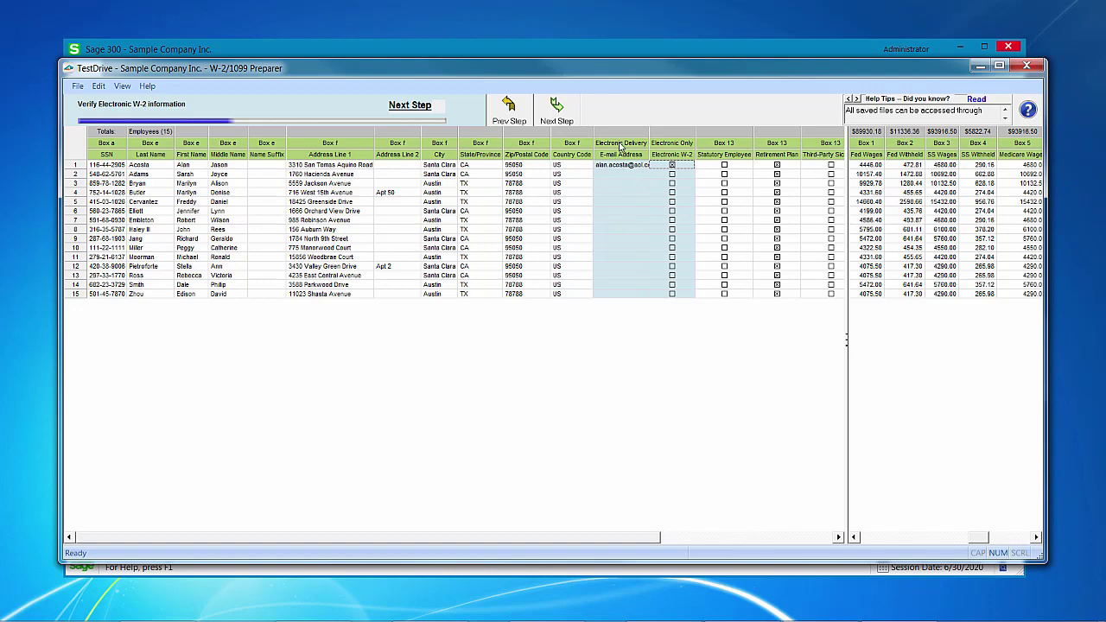
# Leave the E-mail Address column options unchanged and advance to the Verify SS Tips step
pyautogui.rightClick(619, 147)
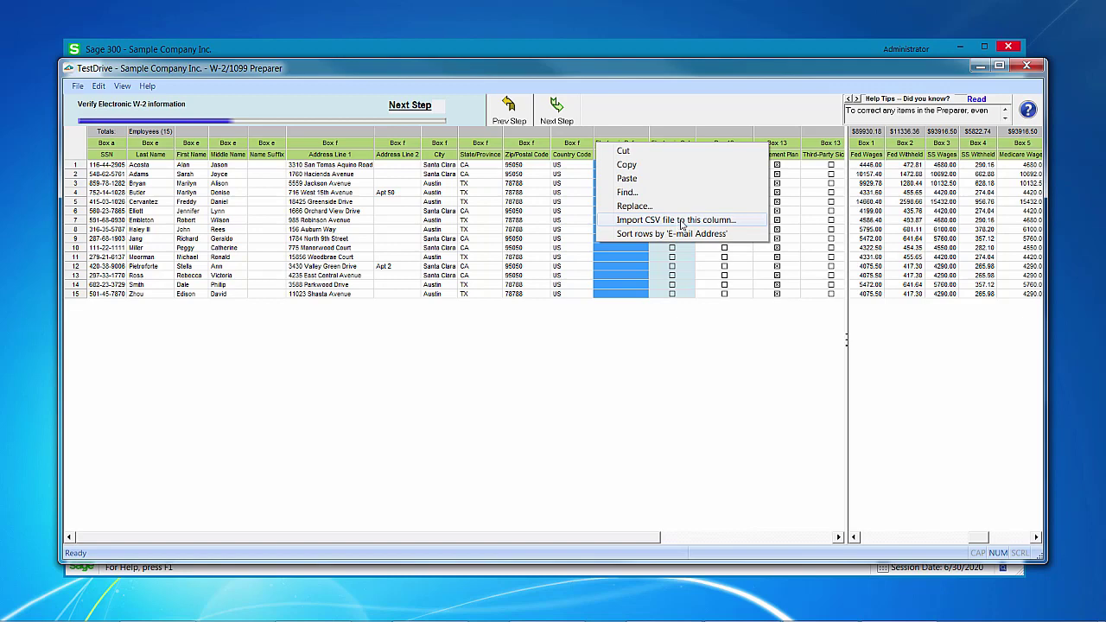
pyautogui.click(655, 352)
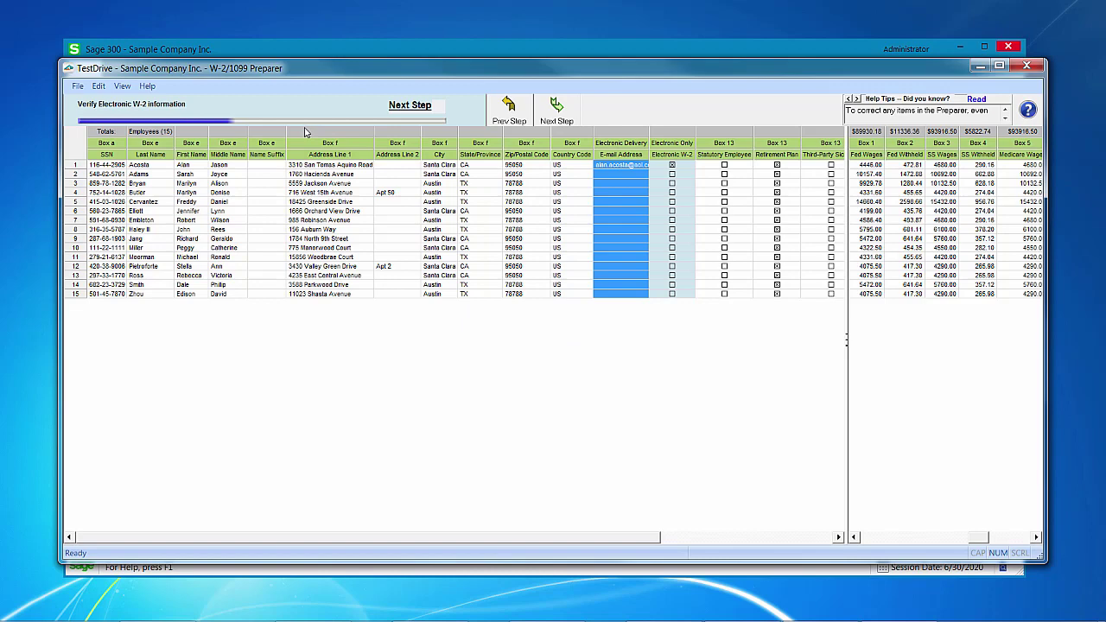
pyautogui.click(558, 111)
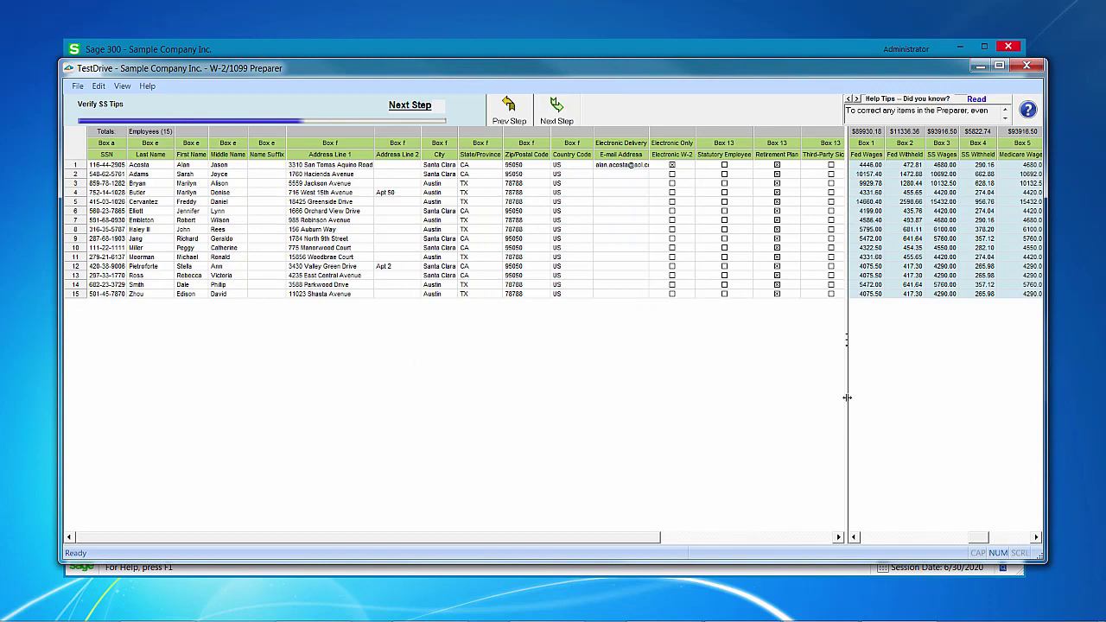
# Reveal the wage boxes, then pass the SS tips and state wages checks to Verify All Other Data
pyautogui.moveTo(754, 394); pyautogui.dragTo(266, 383)
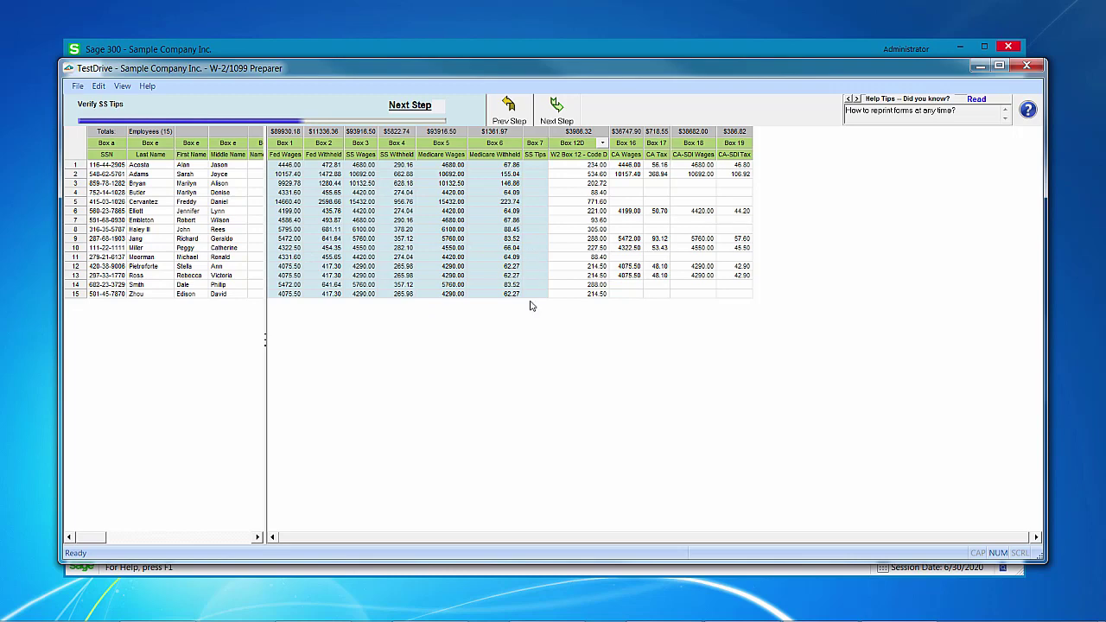
pyautogui.click(558, 107)
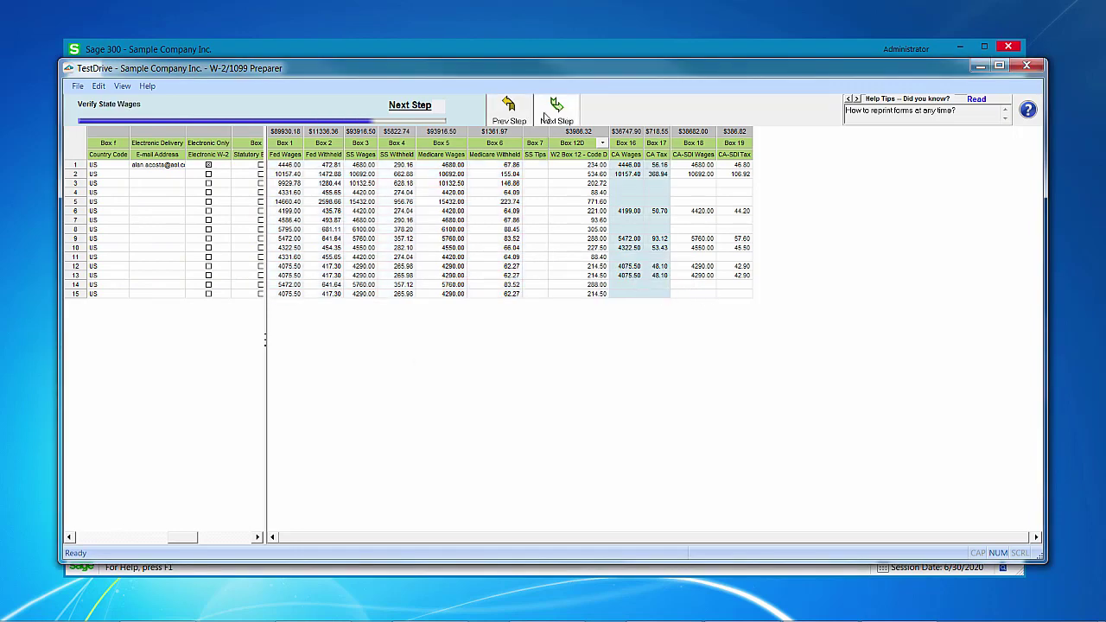
pyautogui.click(557, 108)
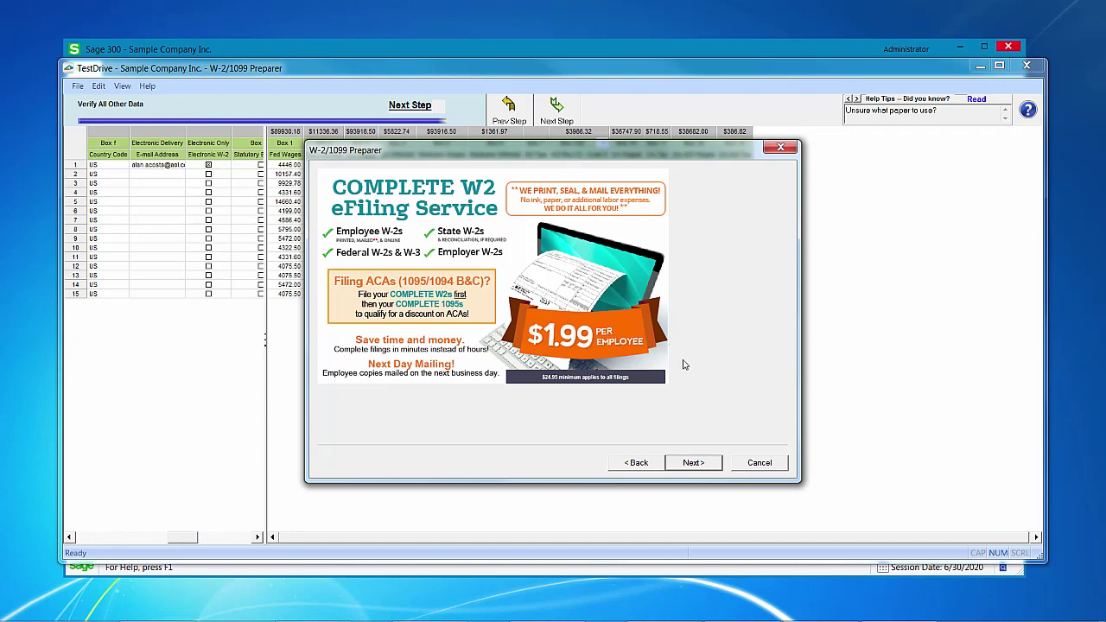
# Under Other Options, pick Print my Employee W-2s, eFile Federal W-2s and W-3, and Print Federal W-2s and W-3
pyautogui.click(704, 464)
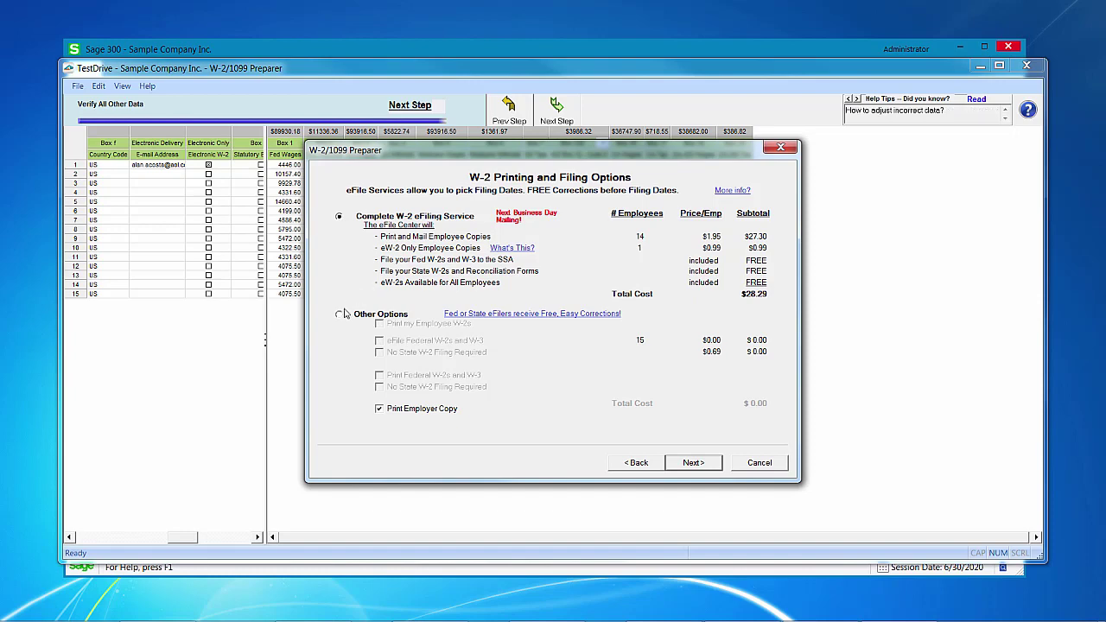
pyautogui.click(339, 315)
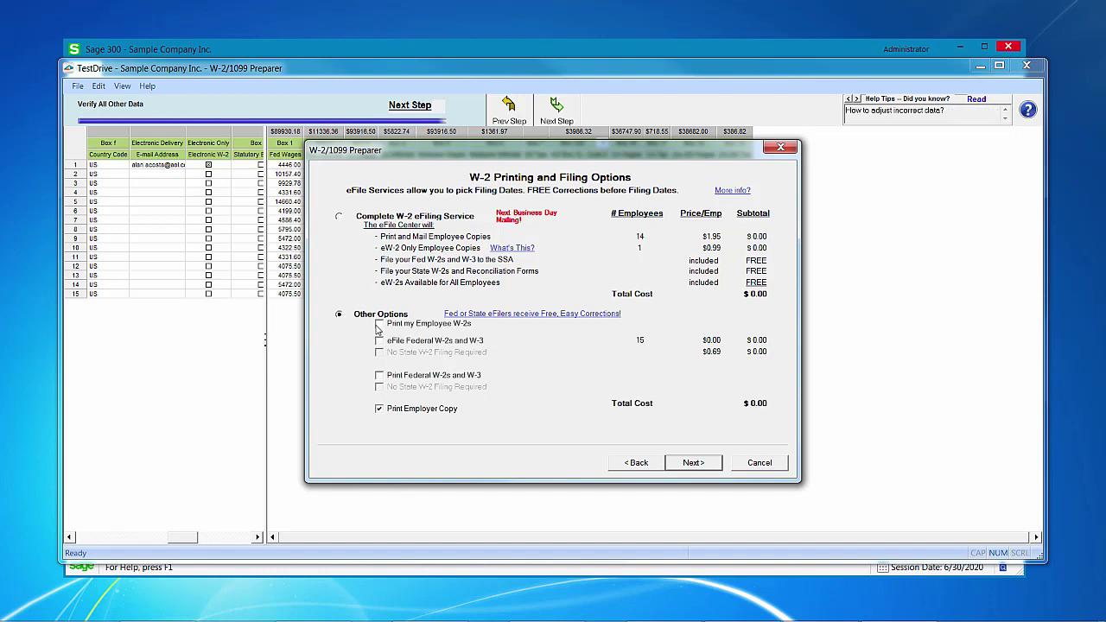
pyautogui.click(379, 324)
pyautogui.click(379, 341)
pyautogui.click(379, 375)
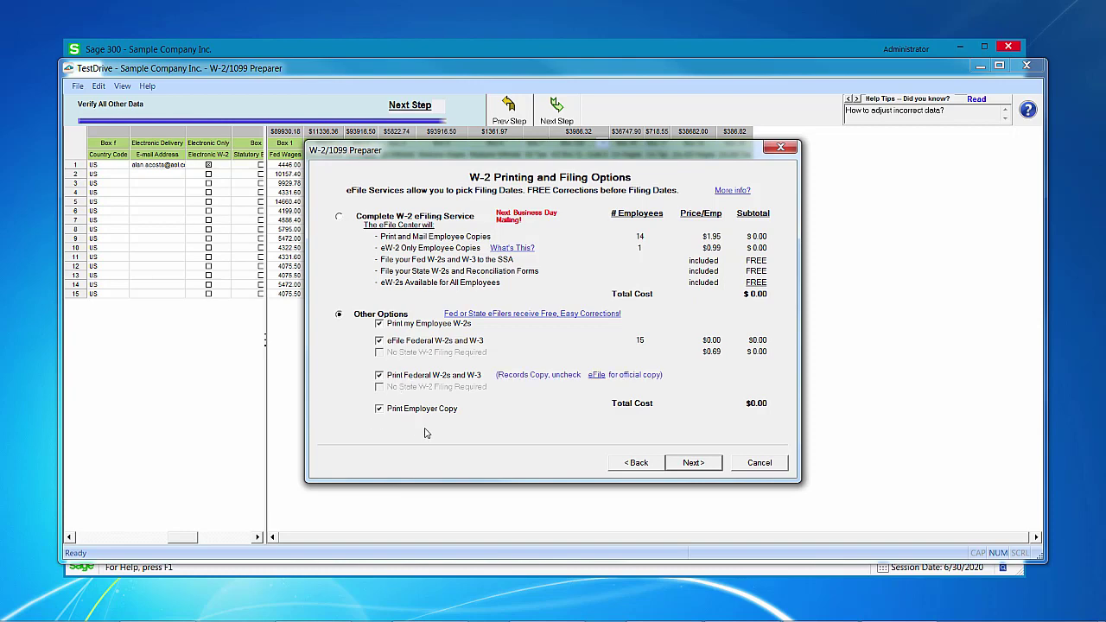
pyautogui.click(694, 463)
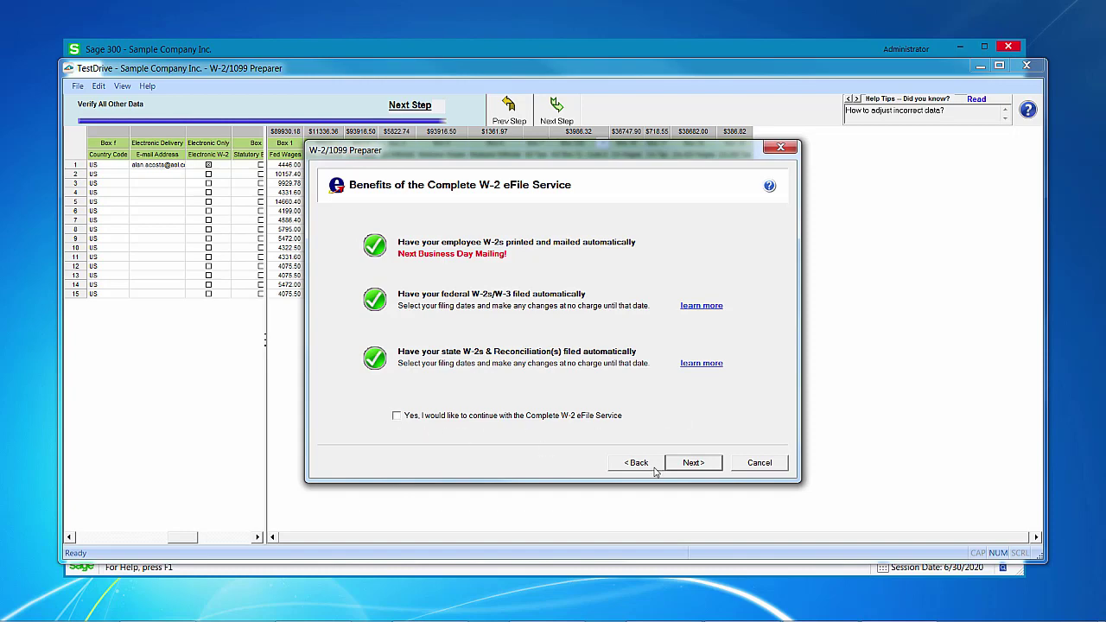
# Skip the complete eFile service and divider sheets, and begin the W-2 report previews
pyautogui.click(686, 467)
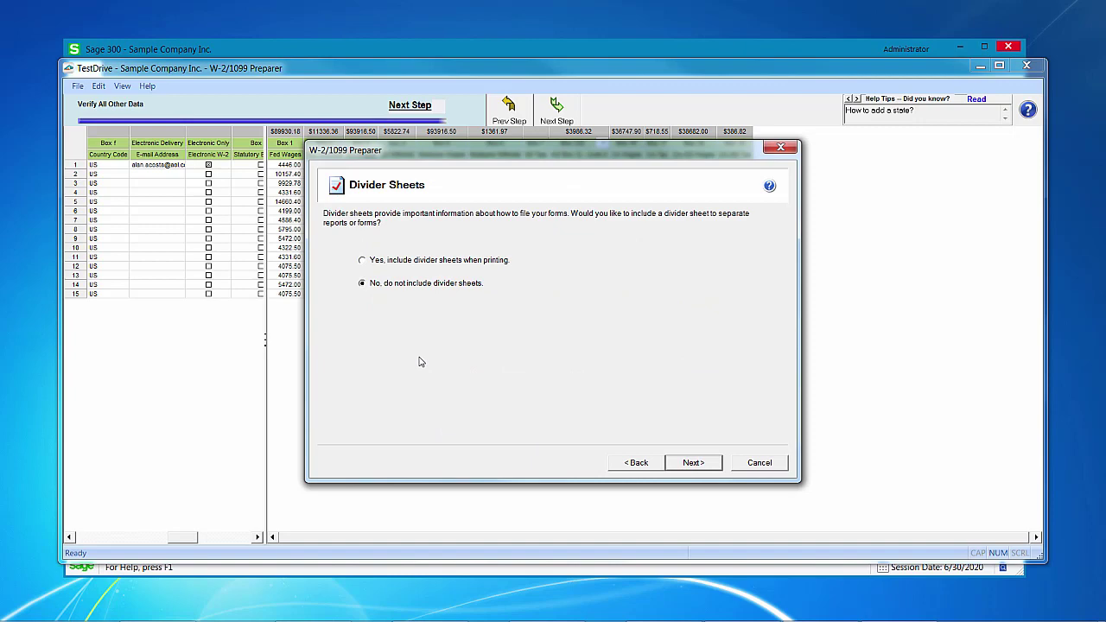
pyautogui.click(694, 463)
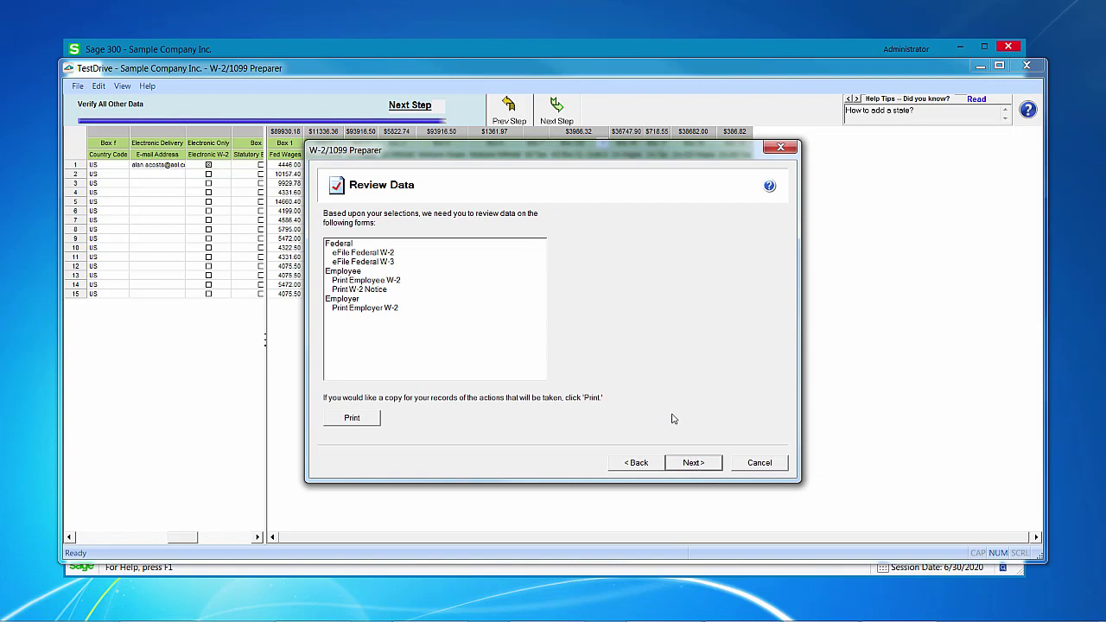
pyautogui.click(694, 463)
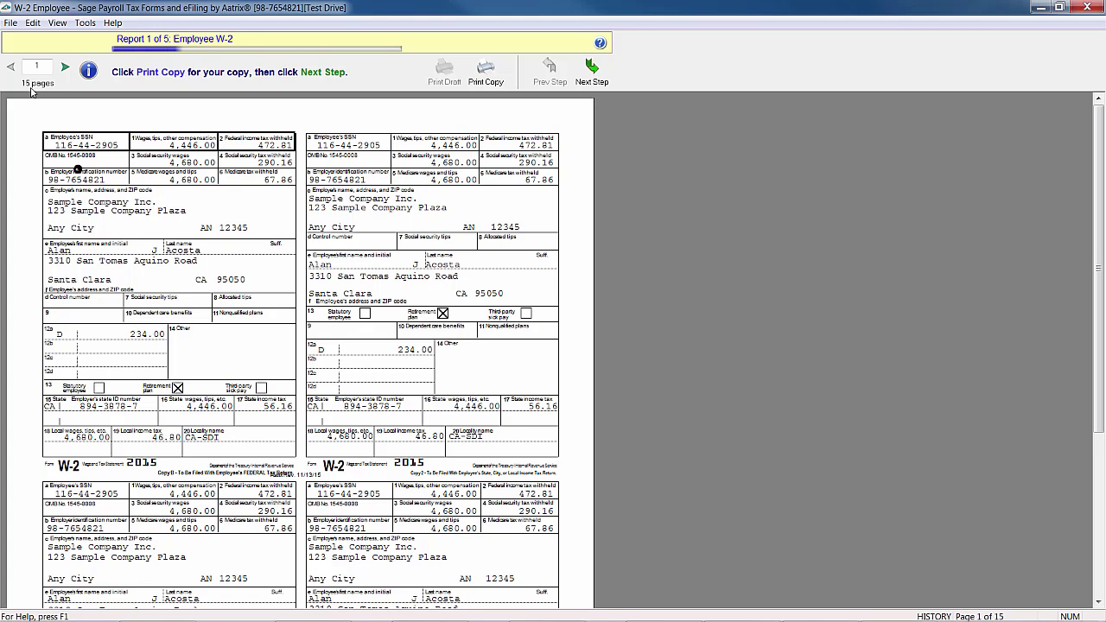
# Page through the Employee W-2 report (Report 1 of 5) and finish it without printing
pyautogui.click(64, 67)
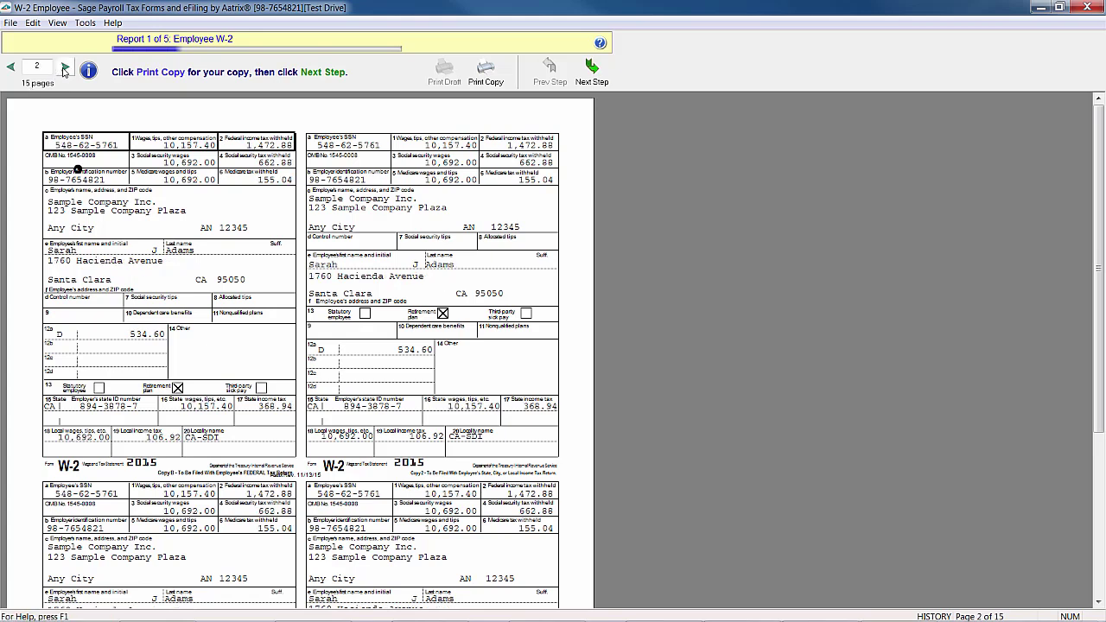
pyautogui.click(64, 67)
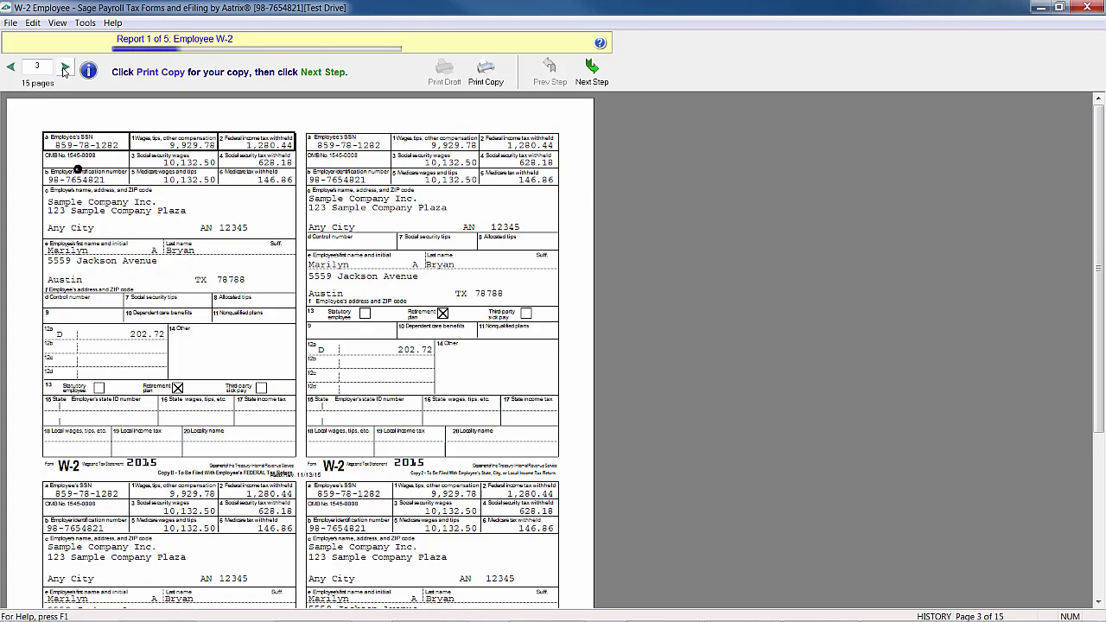
pyautogui.click(64, 69)
pyautogui.click(11, 68)
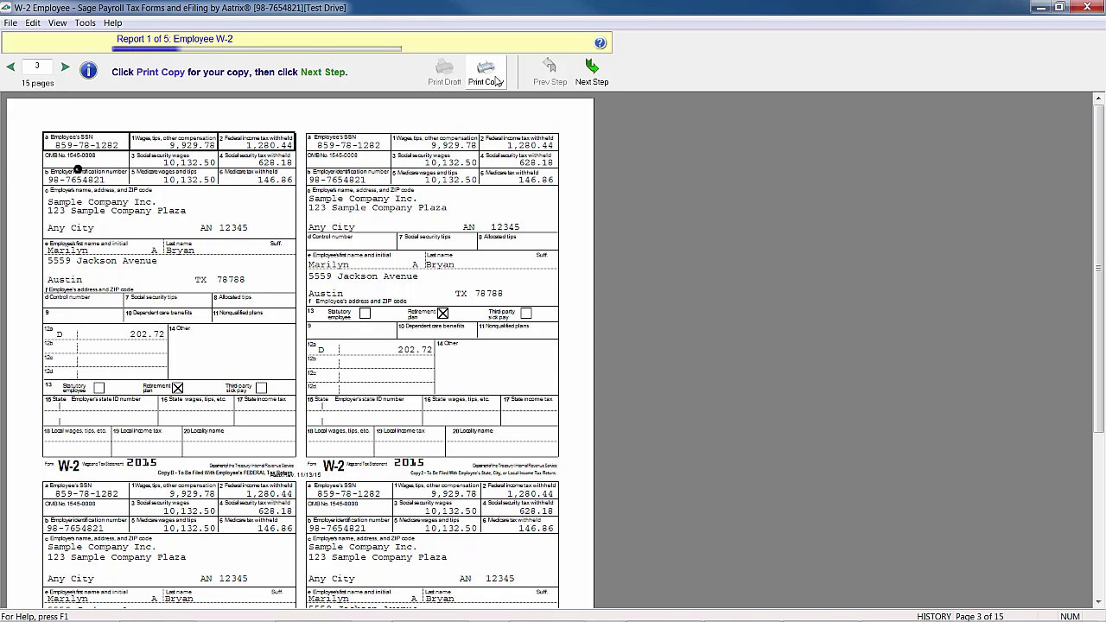
pyautogui.click(591, 74)
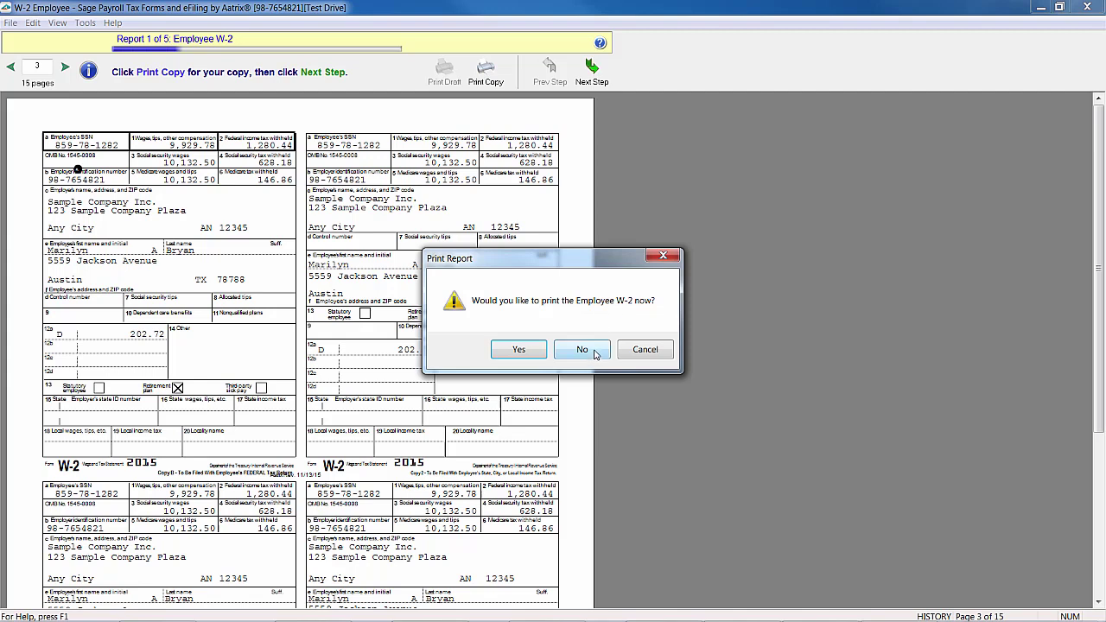
pyautogui.click(595, 351)
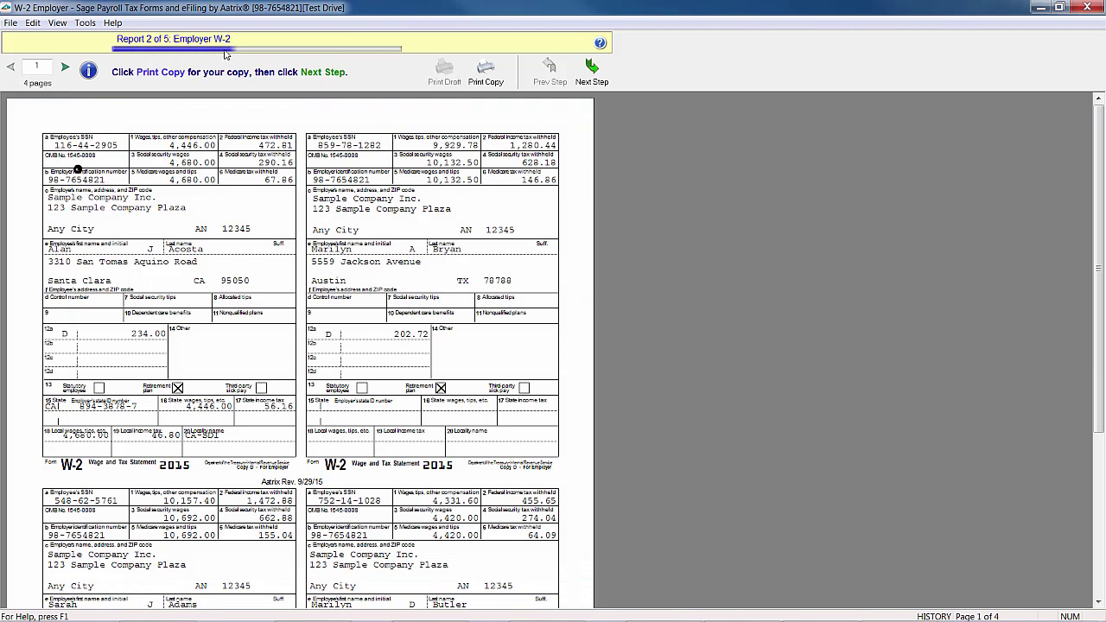
# Page through all four Employer W-2 pages and finish that report without printing
pyautogui.click(65, 68)
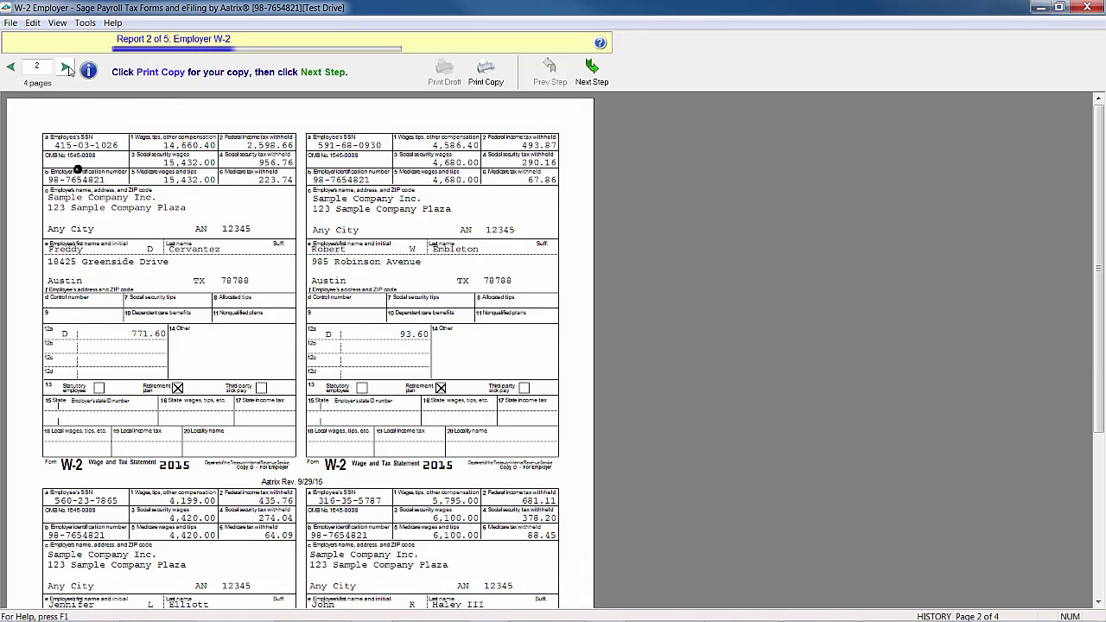
pyautogui.click(66, 67)
pyautogui.click(68, 69)
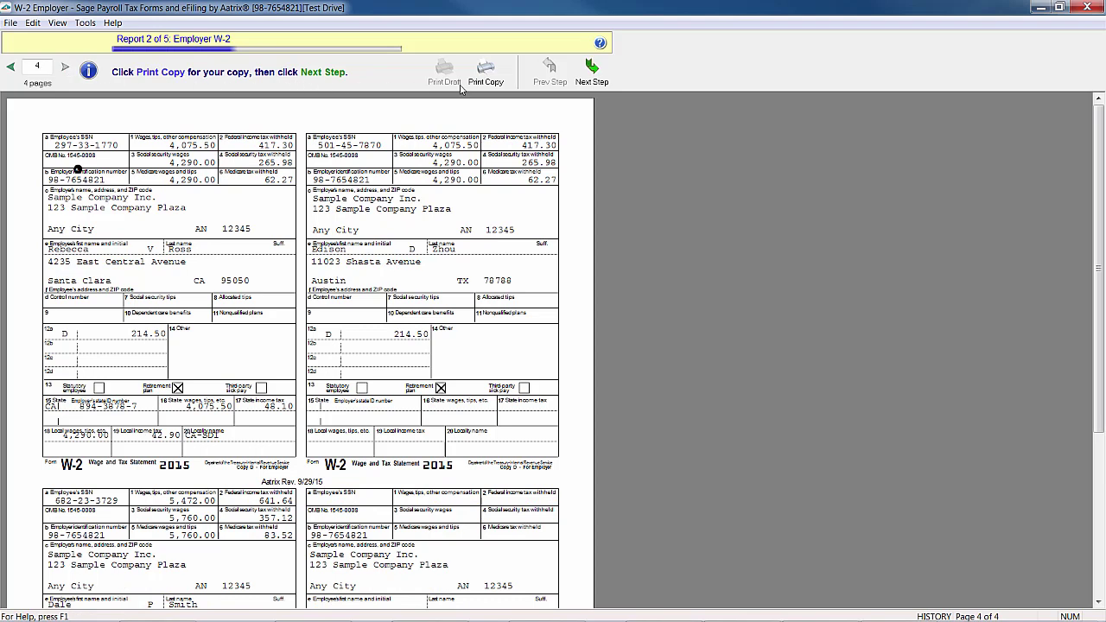
pyautogui.click(589, 76)
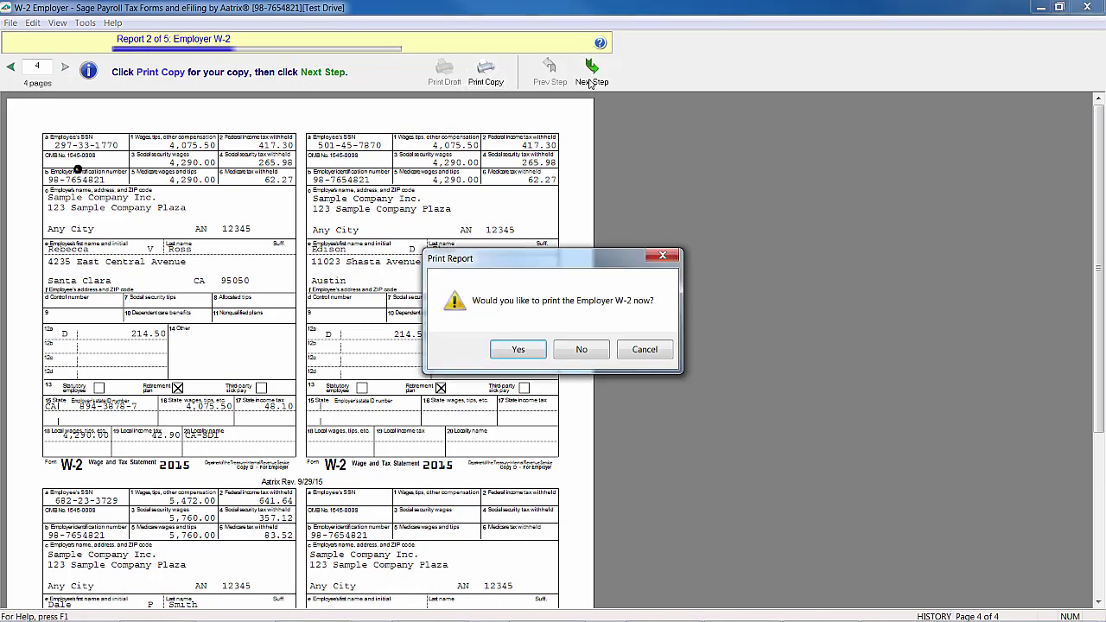
pyautogui.click(582, 349)
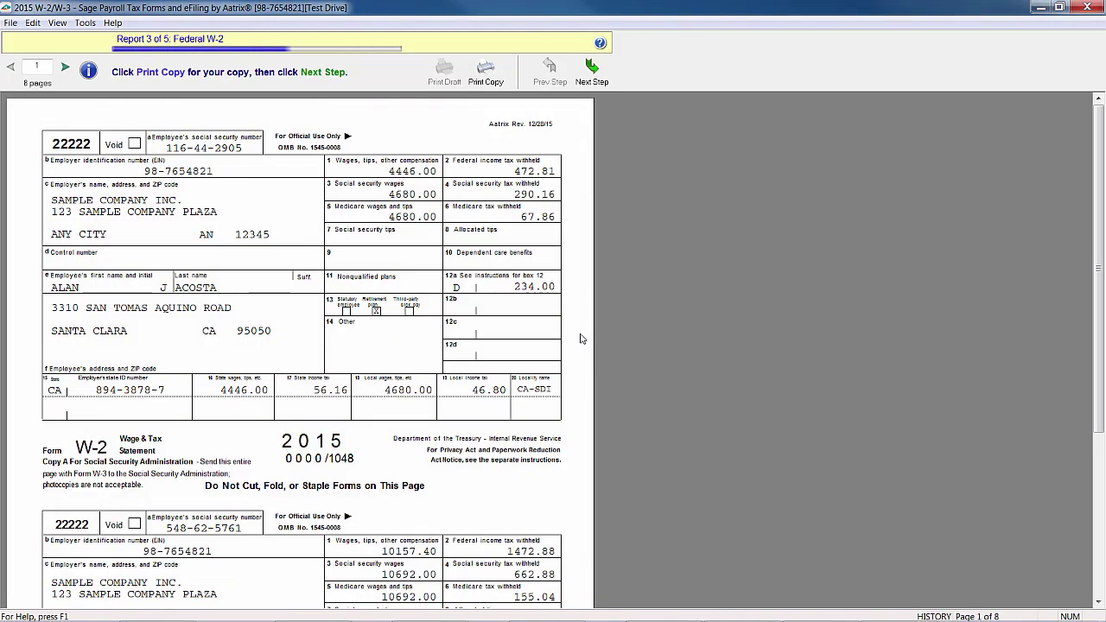
# Page through the Federal W-2 preview to page 5 and finish that report
pyautogui.click(64, 68)
pyautogui.click(64, 67)
pyautogui.click(64, 67)
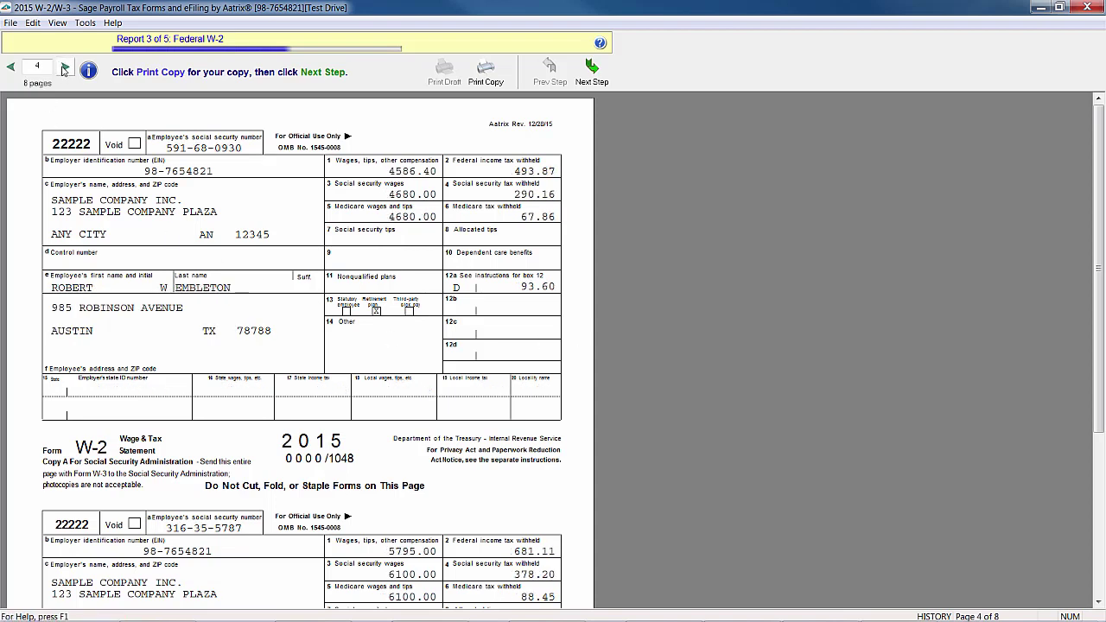
pyautogui.click(64, 68)
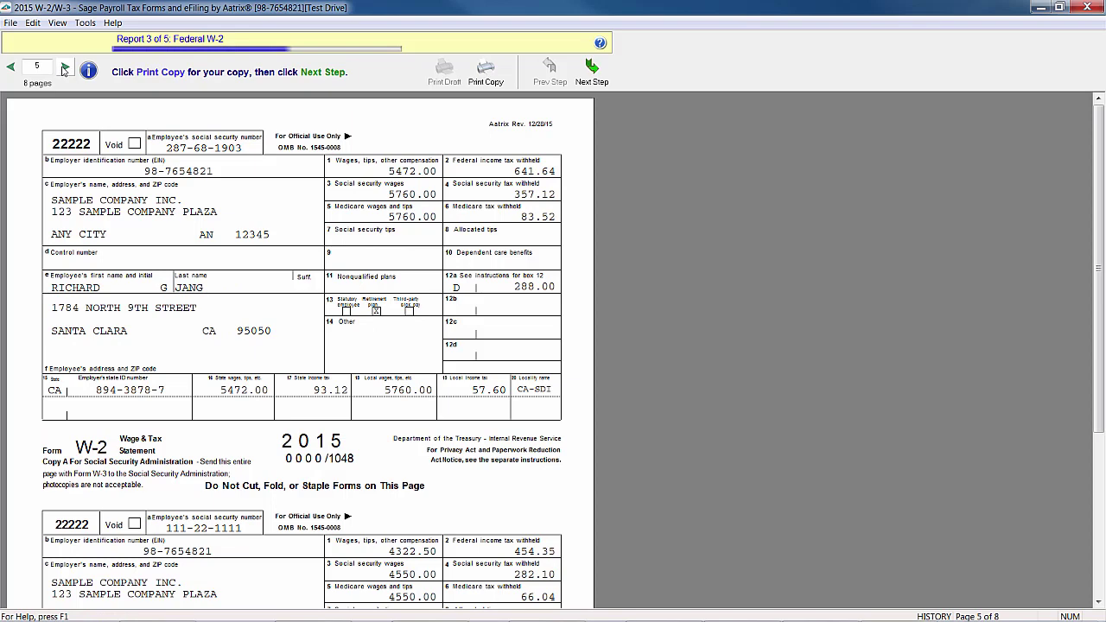
pyautogui.click(593, 70)
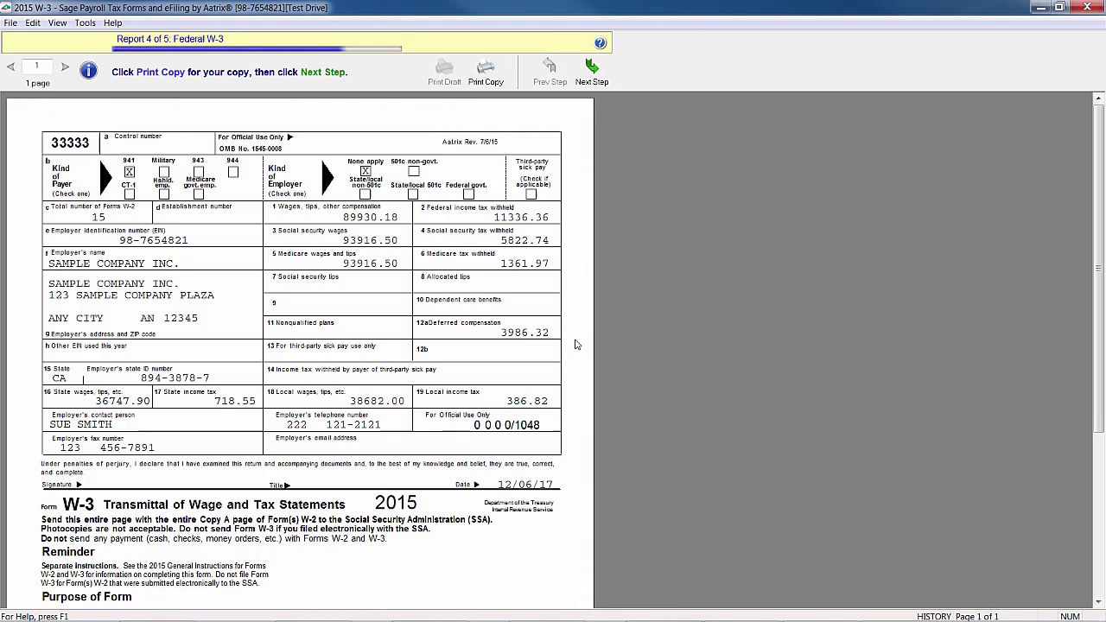
# Finish the Federal W-3 and W-2 Notice reports, declining to print each
pyautogui.click(591, 76)
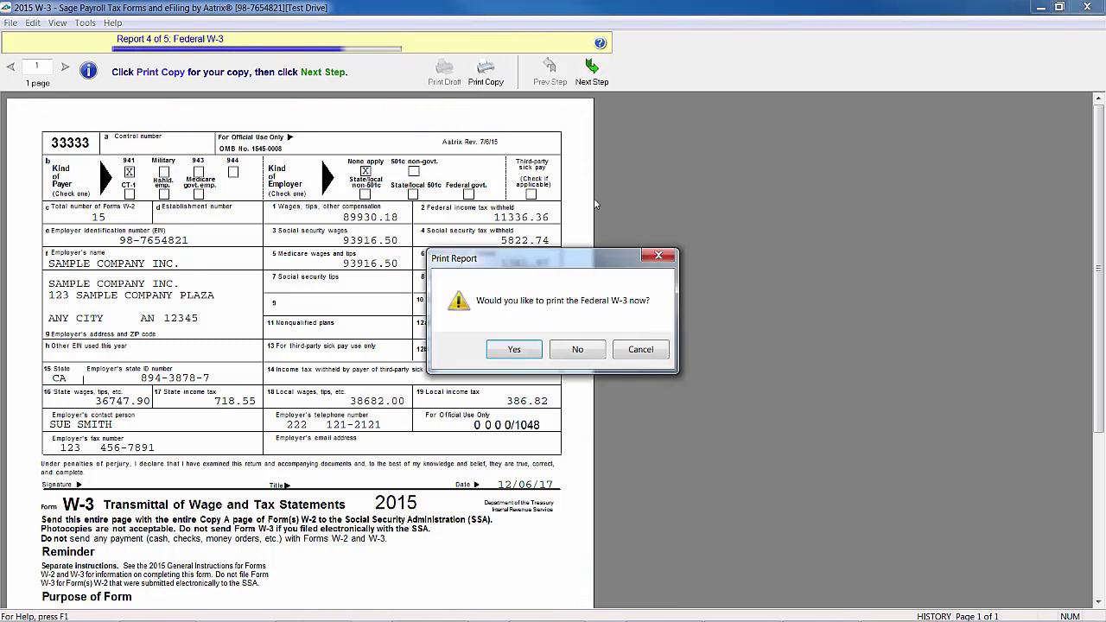
pyautogui.click(577, 349)
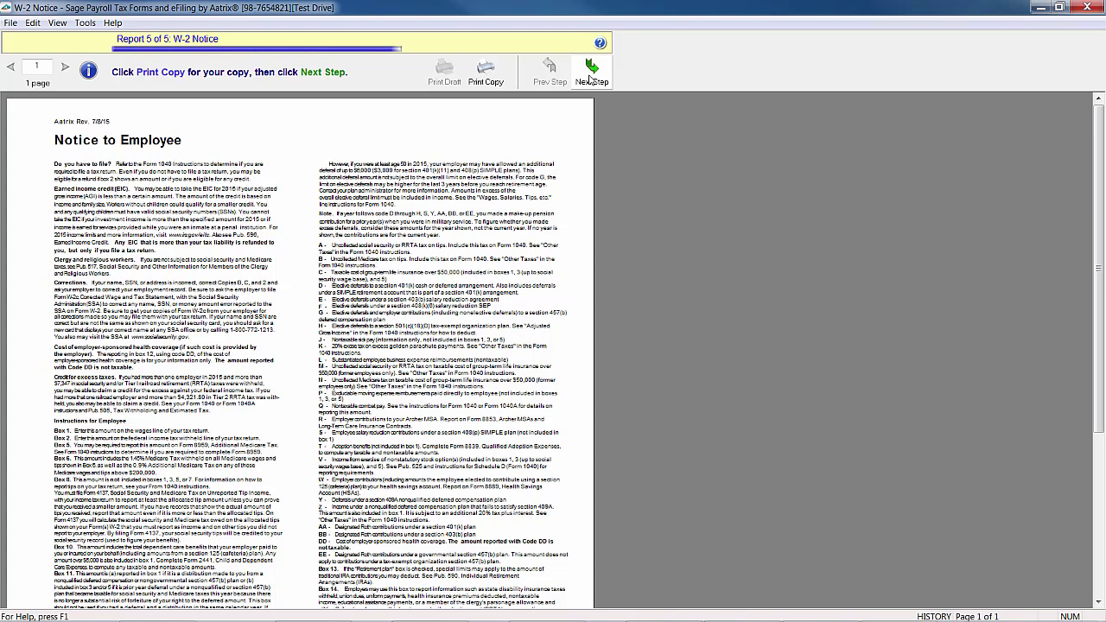
pyautogui.click(590, 76)
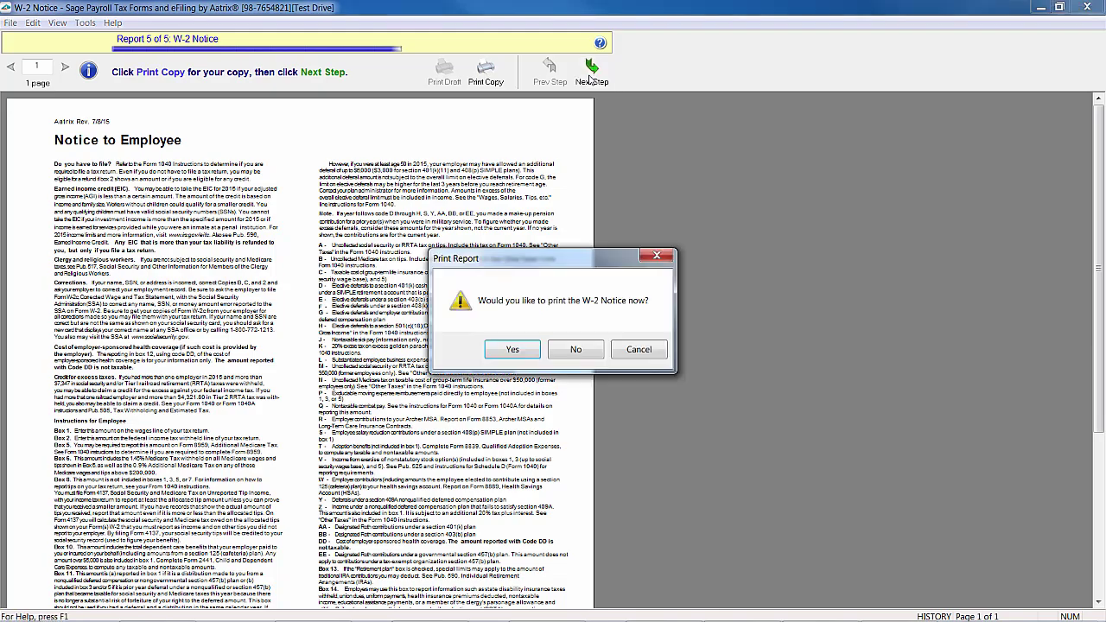
pyautogui.click(572, 349)
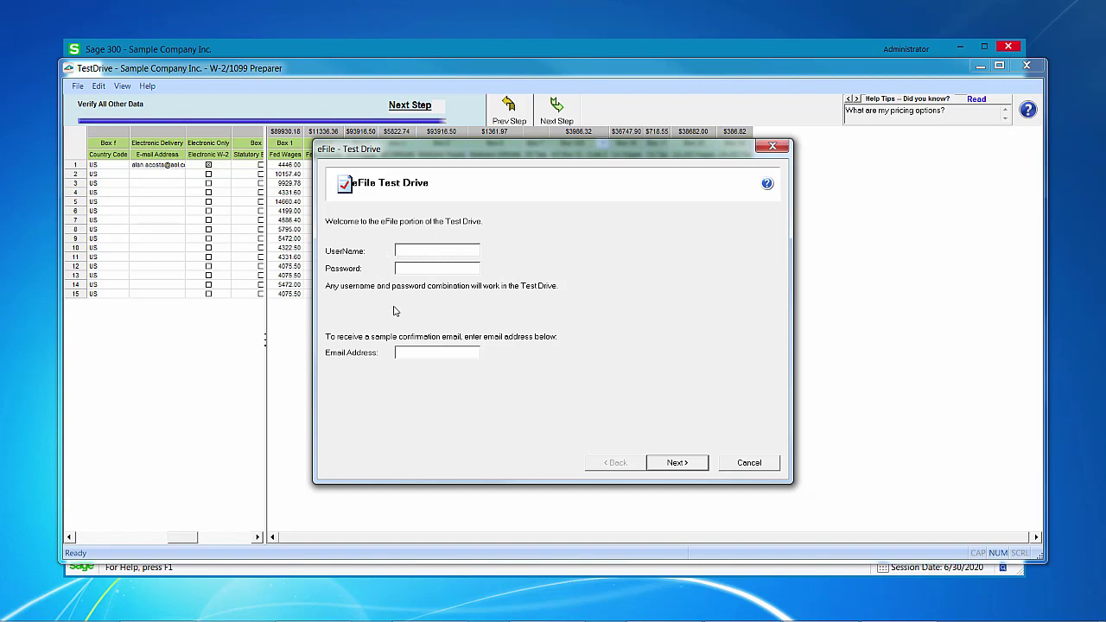
# Enter a placeholder user name in the eFile Test Drive sign-in and submit it
pyautogui.write('samsam')
pyautogui.press('Tab')
pyautogui.click(682, 465)
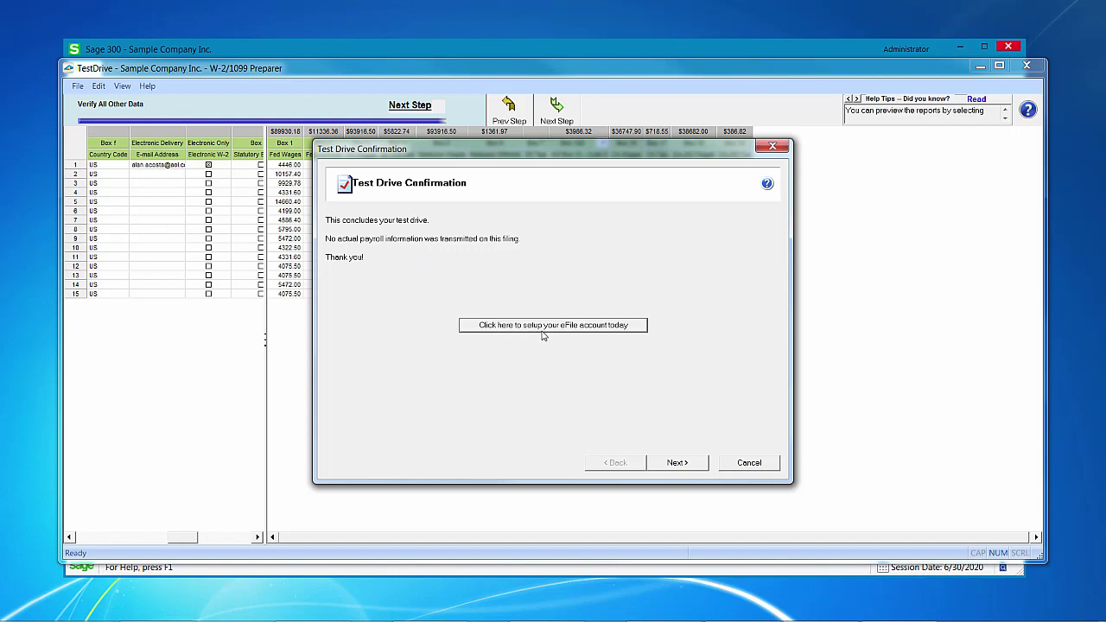
# Finish the Test Drive Confirmation page, returning to Payroll W-2 Tax Filing for Payment Year 2020
pyautogui.click(680, 467)
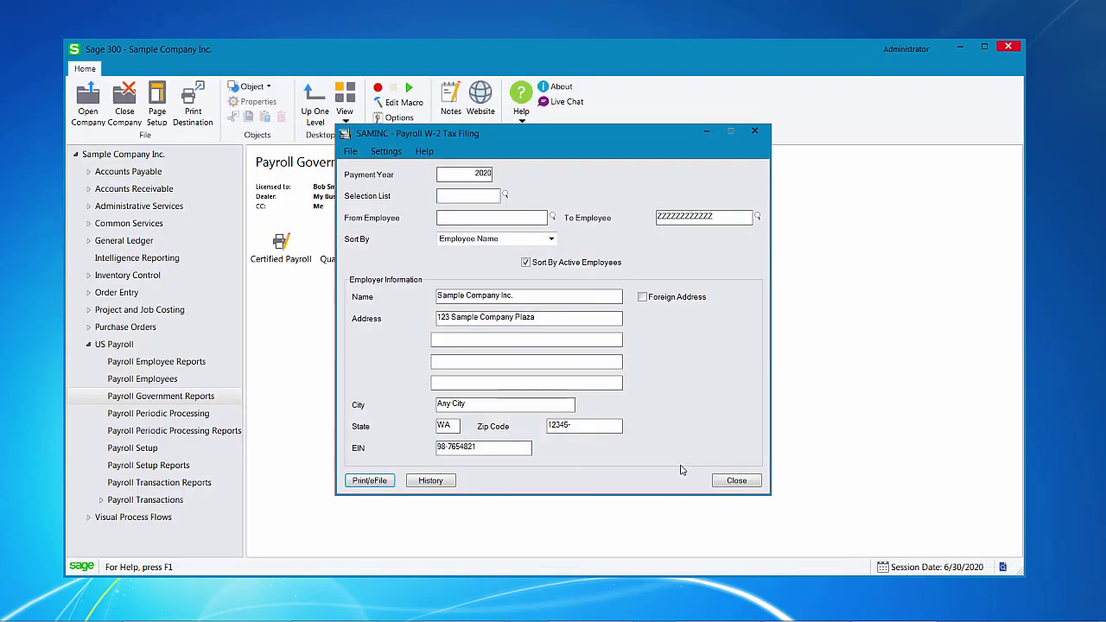